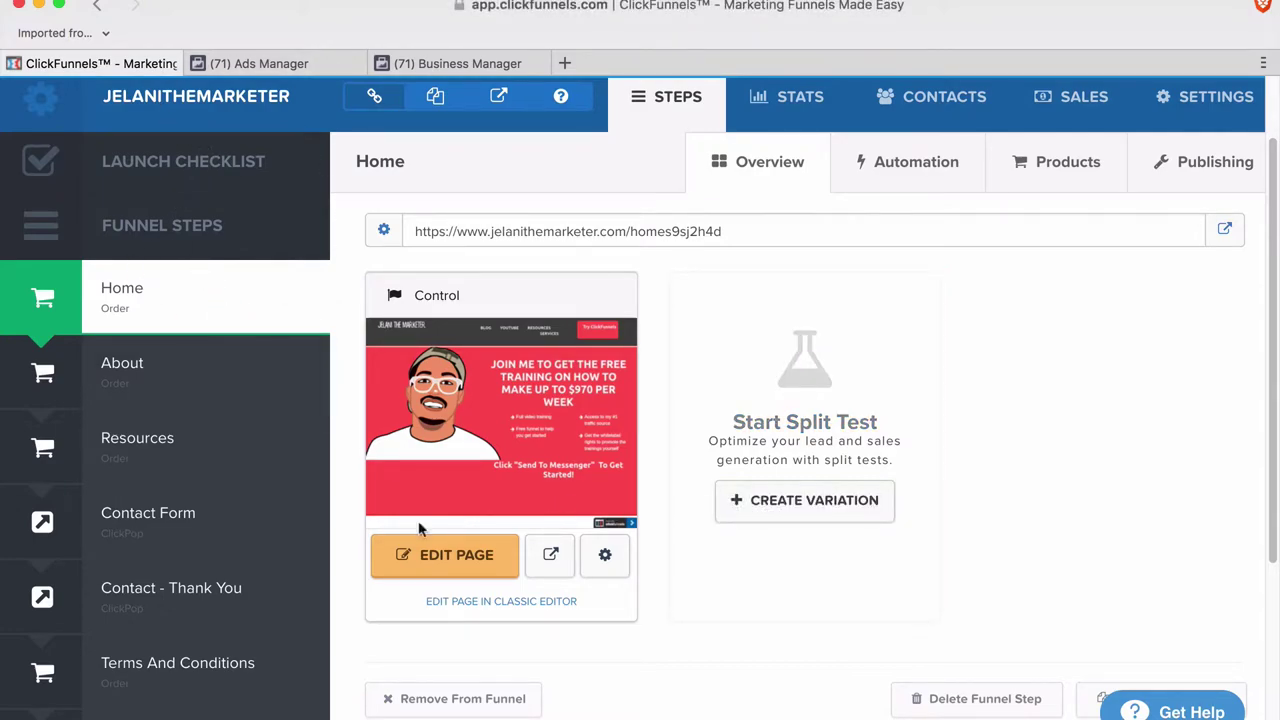
Step: Open the funnel's Home page in the editor and view its header tracking code
left_click(444, 577)
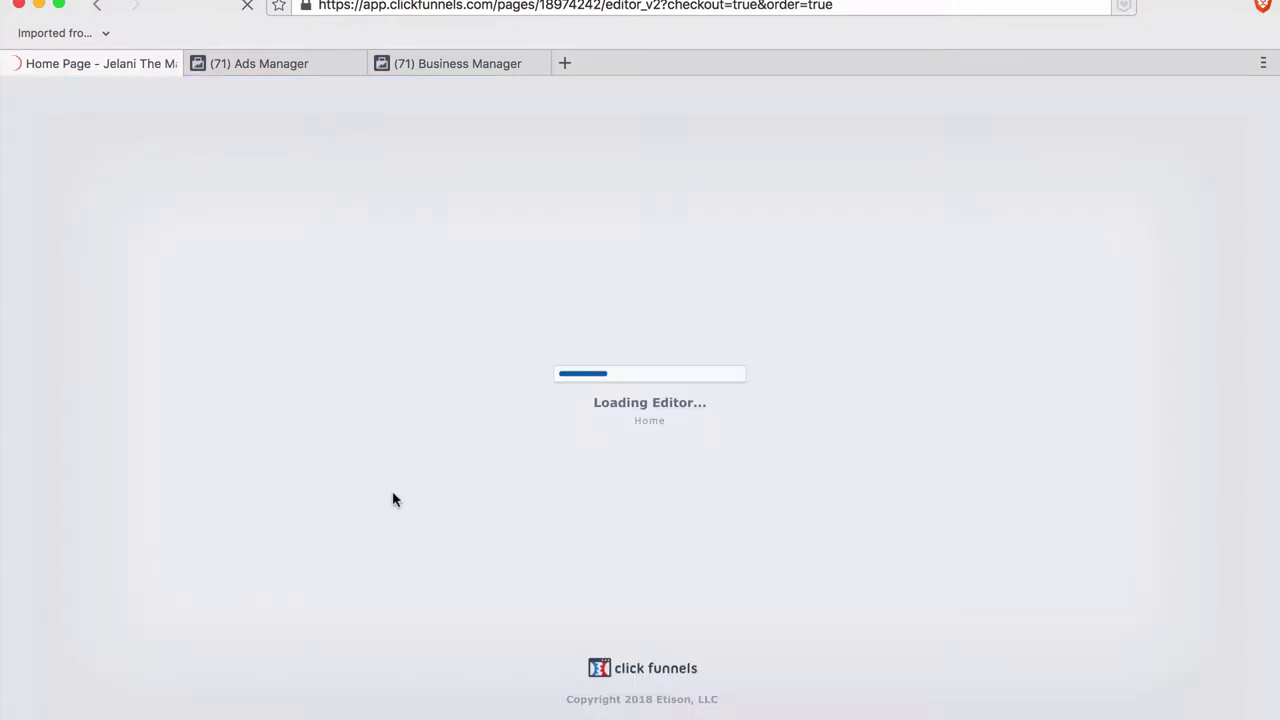
left_click(267, 66)
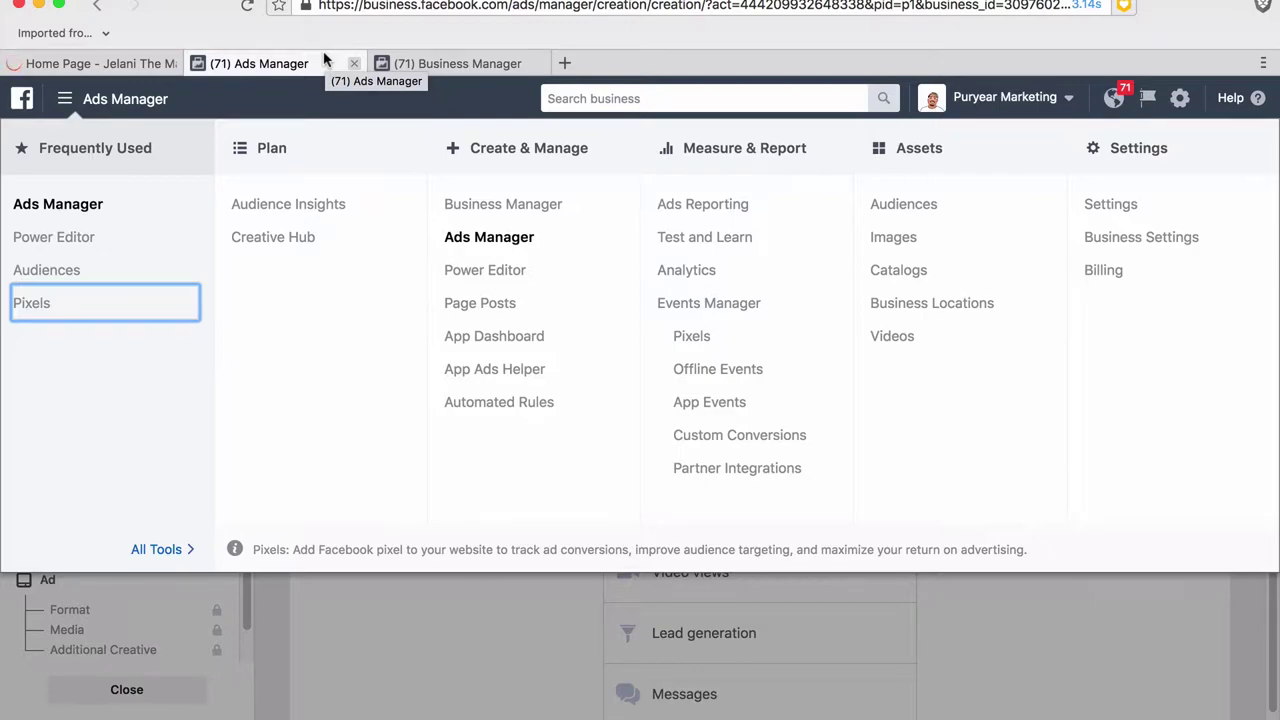
left_click(124, 63)
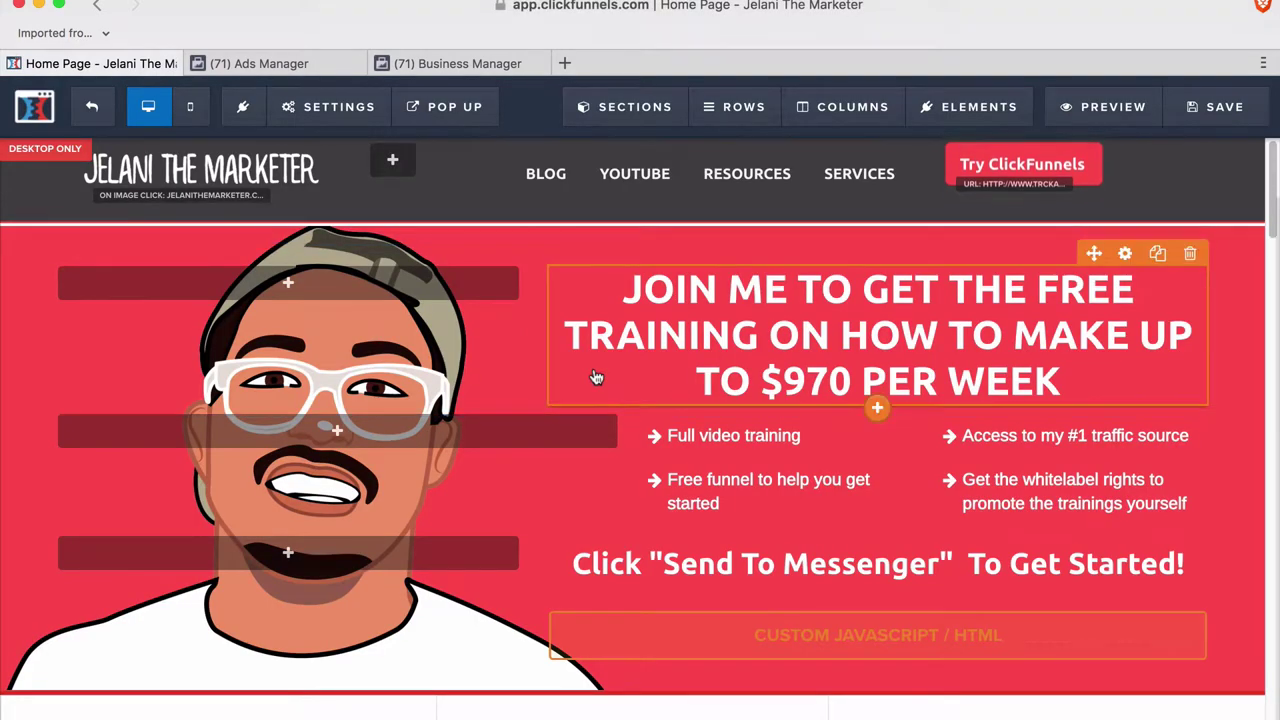
left_click(332, 107)
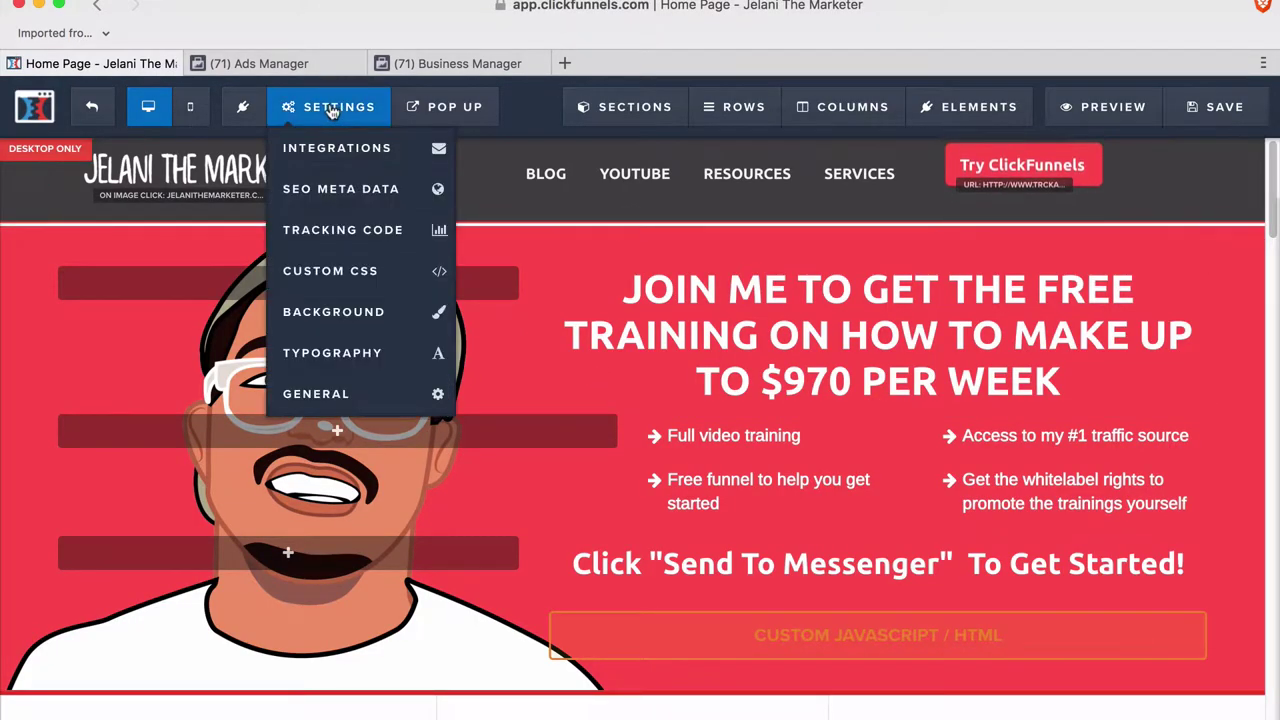
left_click(370, 245)
type("<!-- ManyChat --> <script src=\"//widget.manychat.com/338301033260506.js\" async=\"async\"> </script>")
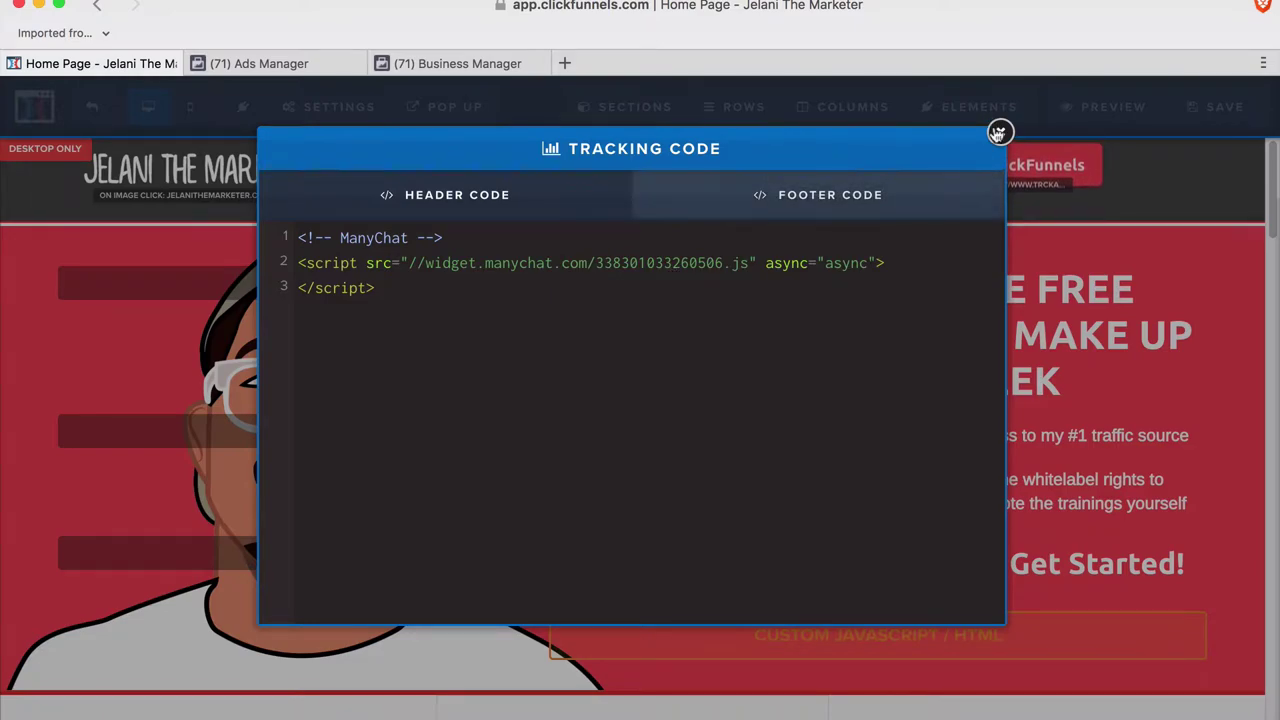
left_click(999, 130)
Step: Return to the funnel overview, open the funnel's settings, and enlarge the Head Tracking Code field to examine its scripts
left_click(85, 108)
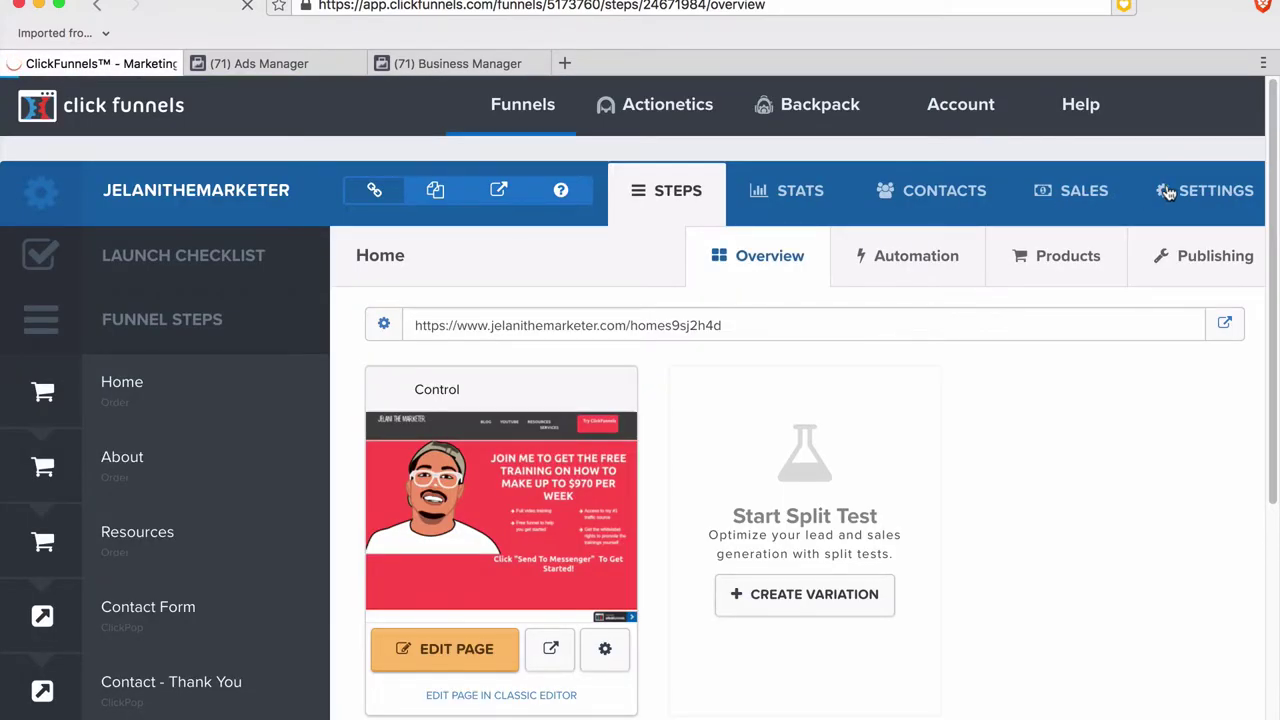
left_click(1167, 192)
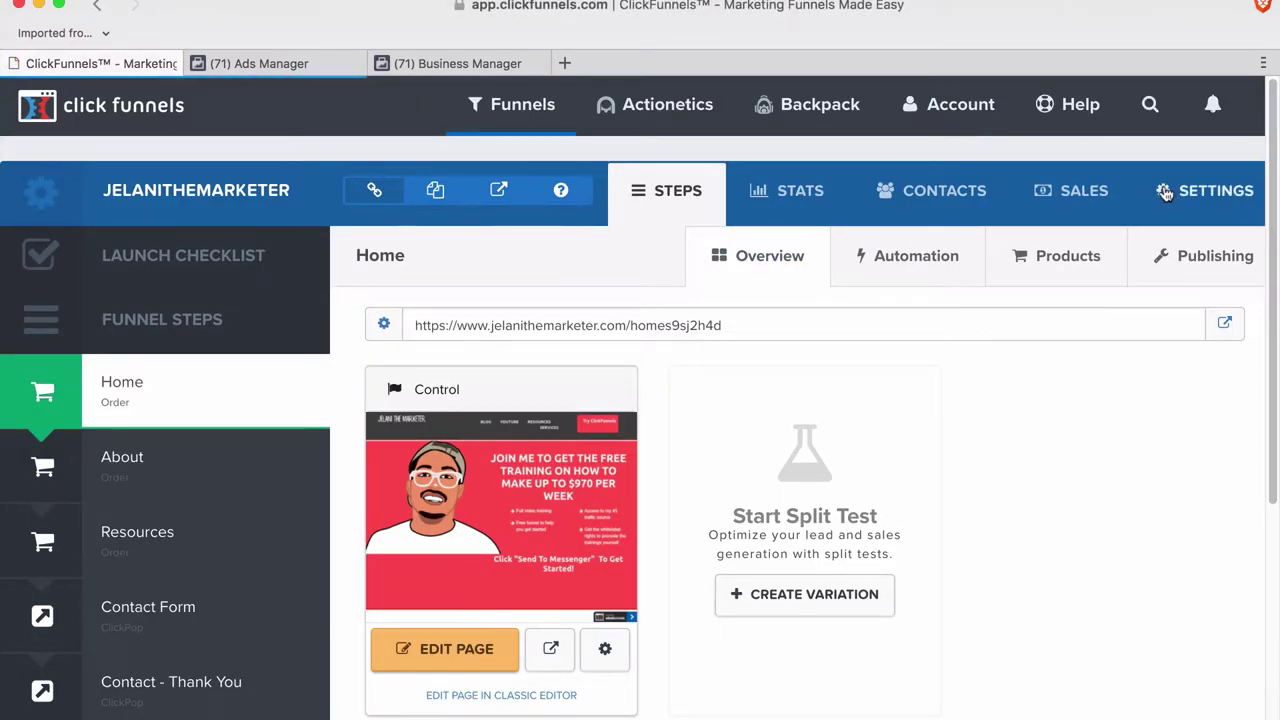
scroll(451, 590, "down", 3)
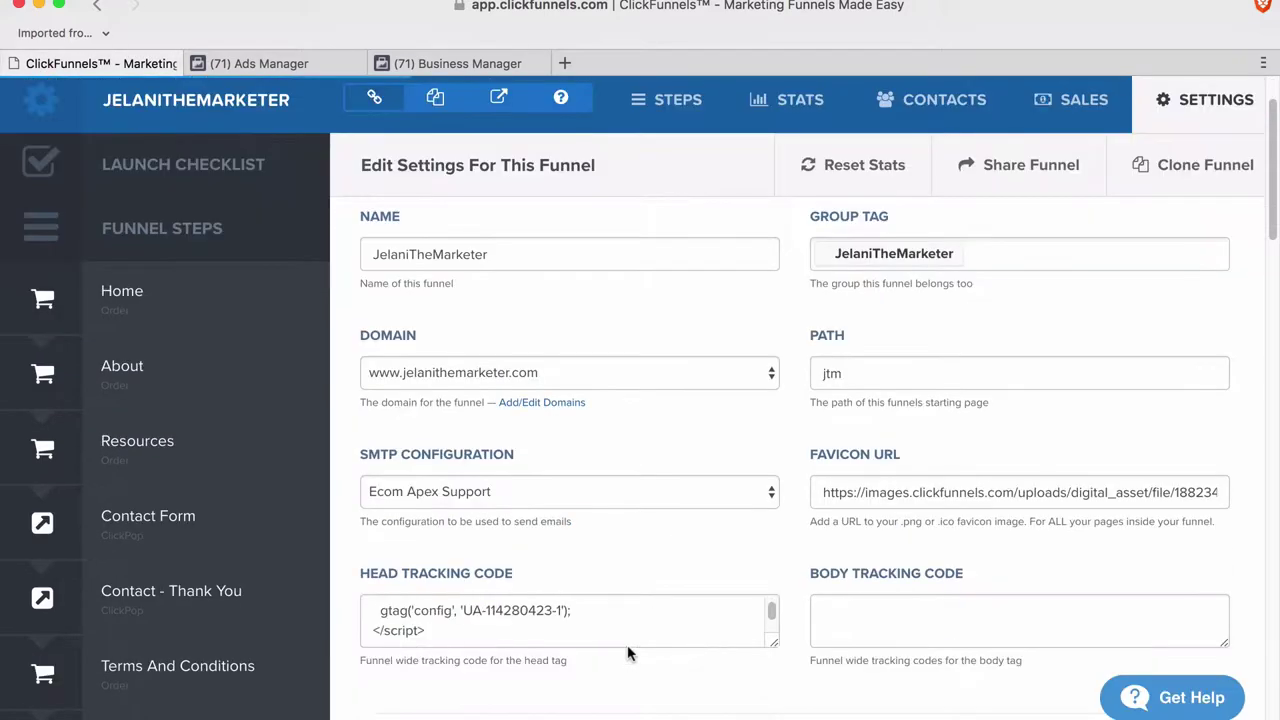
left_click_drag(772, 647, 795, 719)
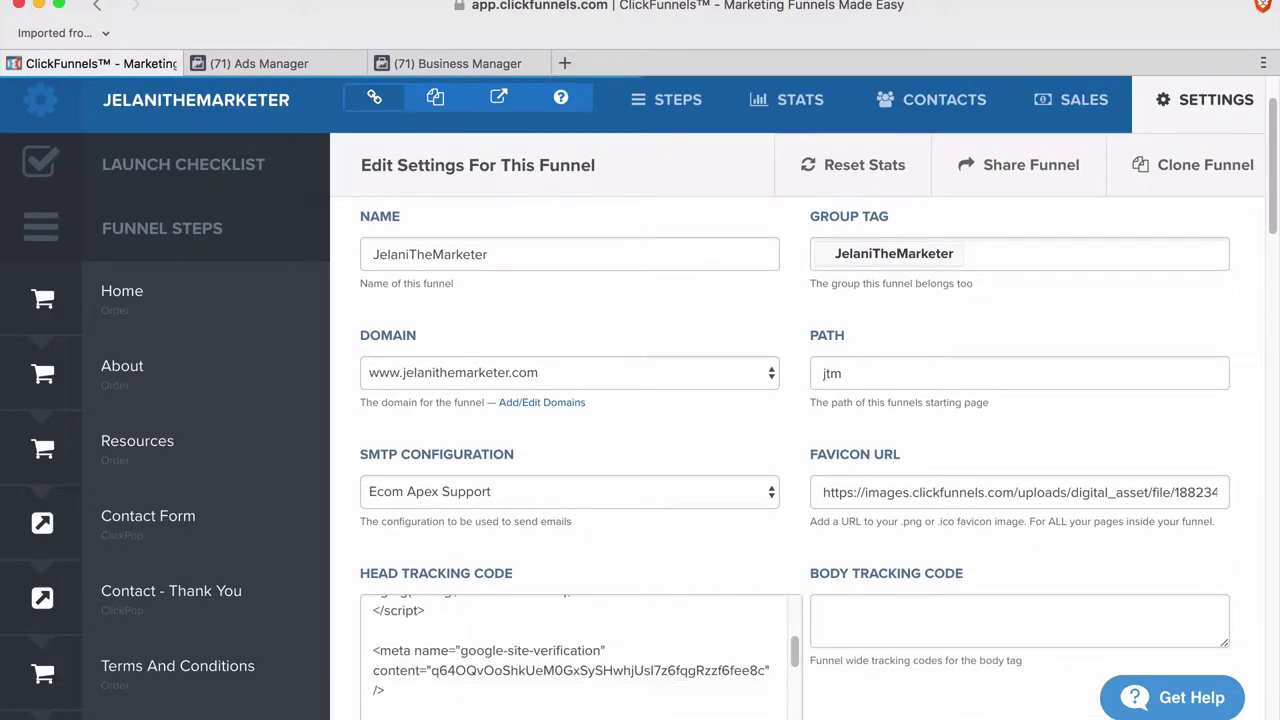
scroll(651, 629, "down", 5)
scroll(810, 620, "down", 4)
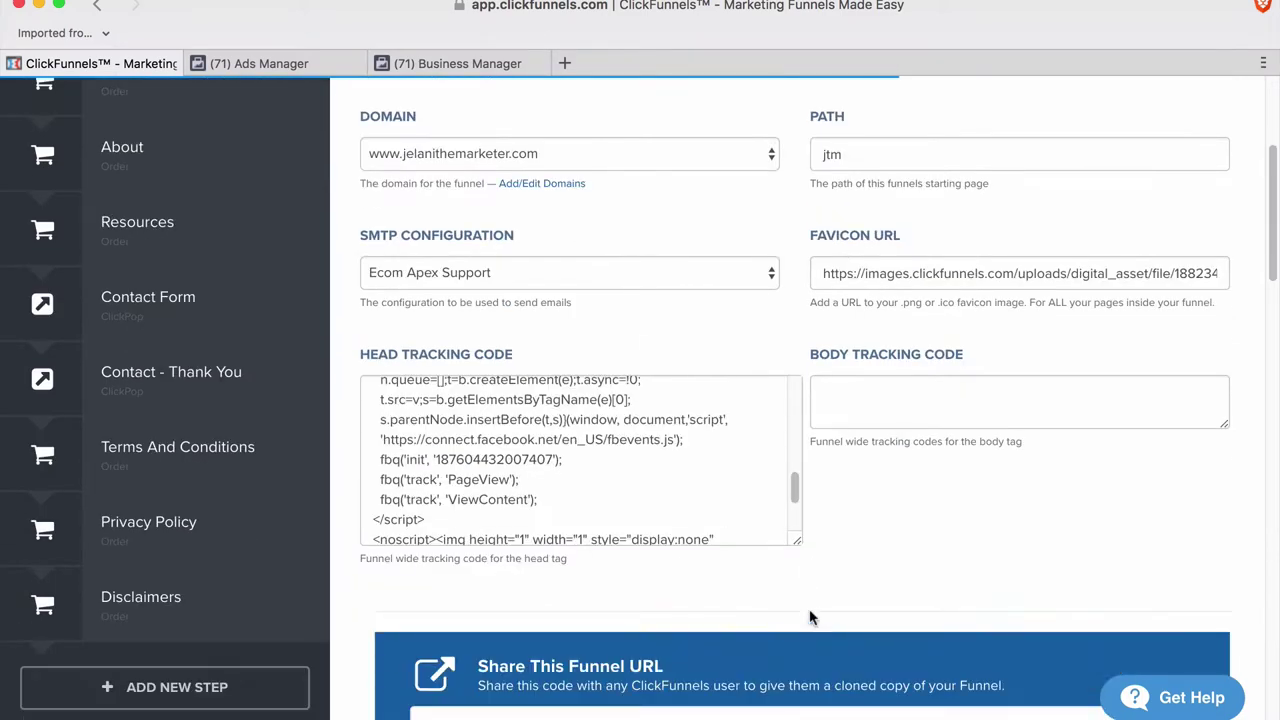
left_click(720, 623)
scroll(646, 563, "down", 4)
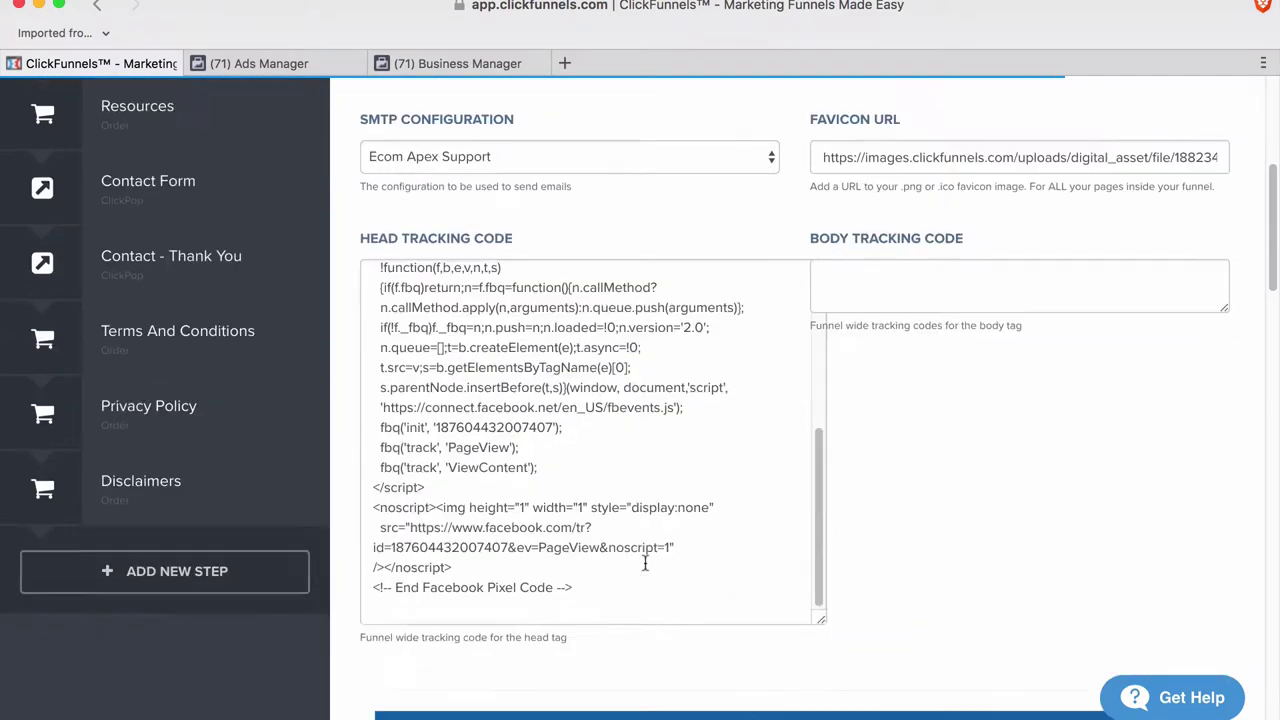
scroll(527, 428, "up", 3)
scroll(527, 428, "up", 1)
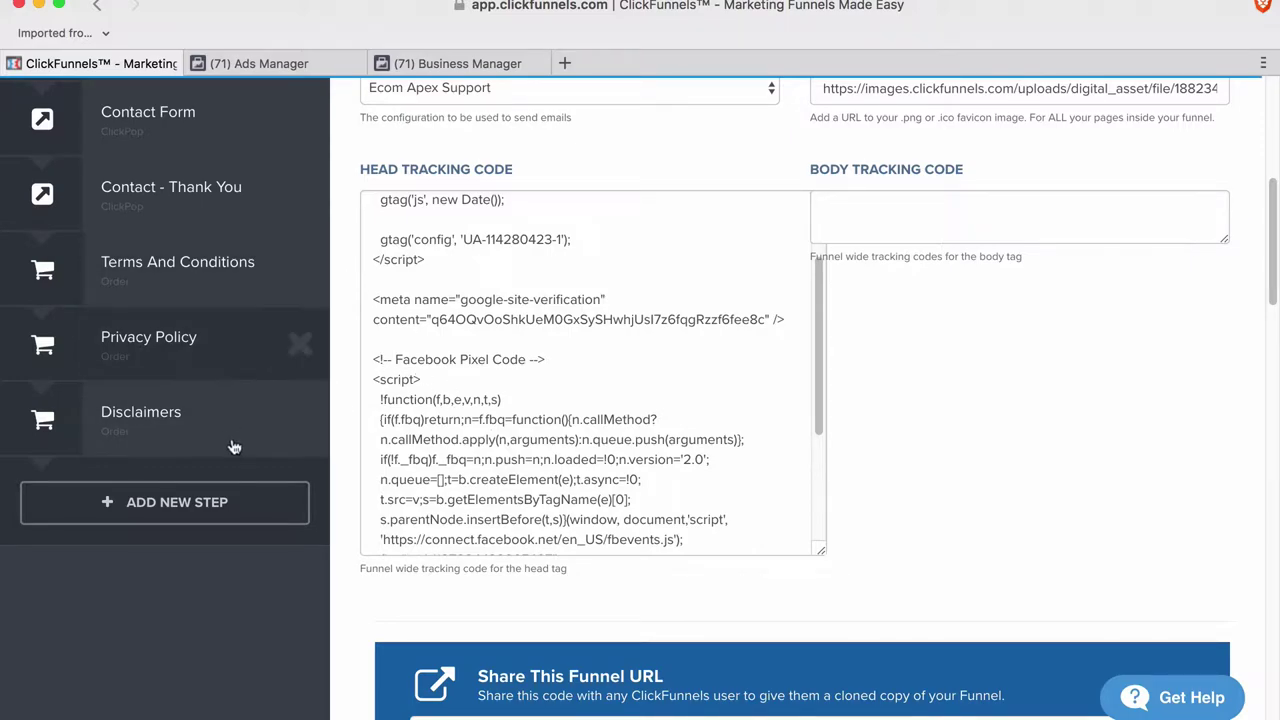
scroll(223, 394, "up", 3)
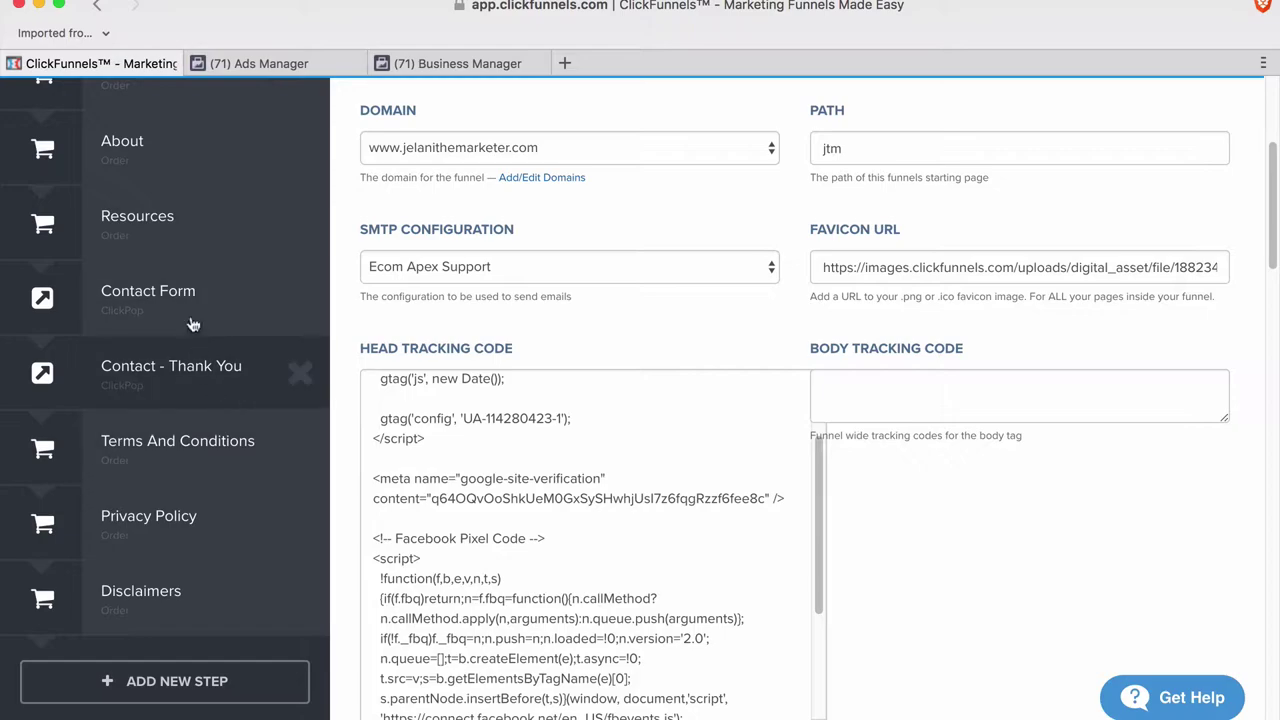
scroll(200, 289, "up", 3)
scroll(200, 289, "down", 3)
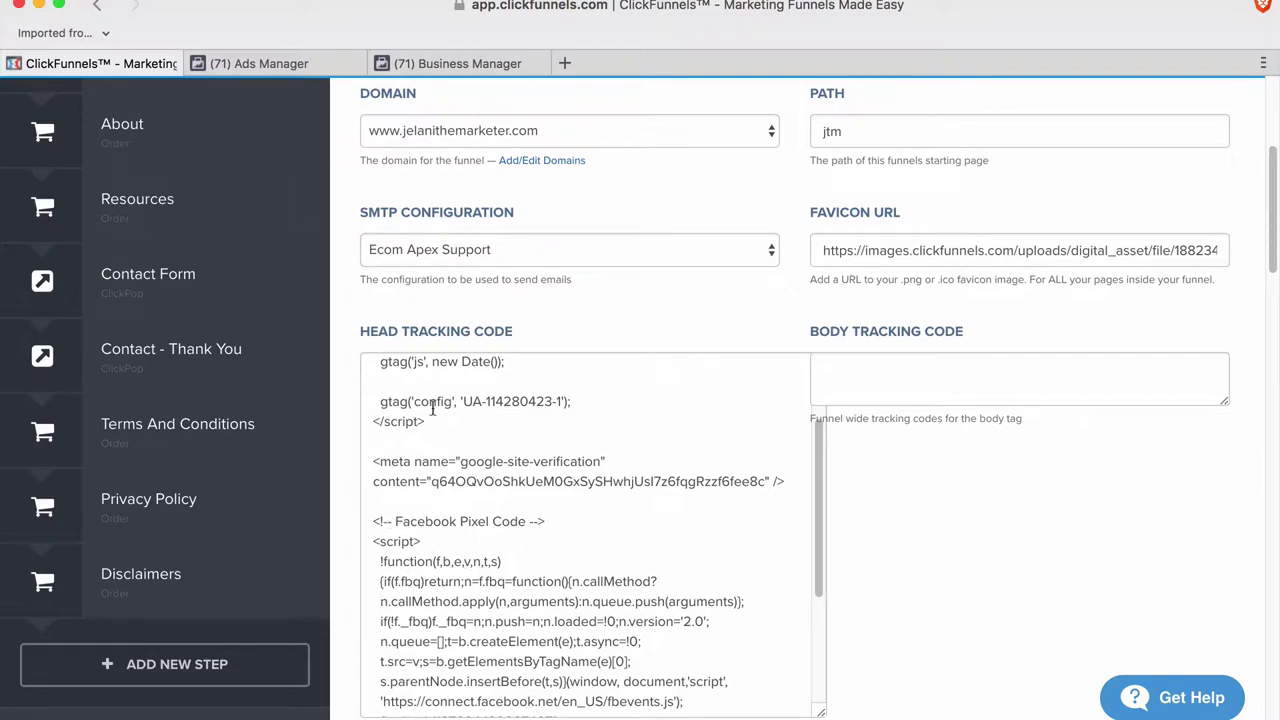
left_click(263, 64)
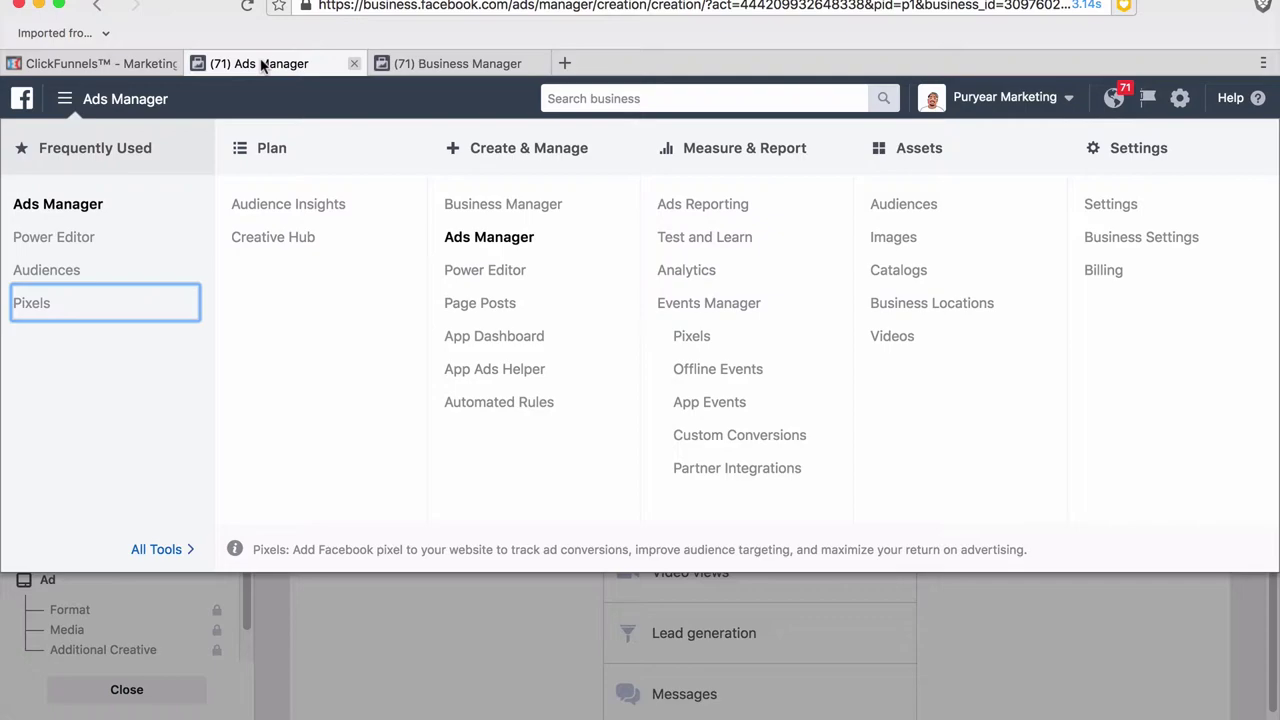
left_click(36, 304)
left_click(813, 249)
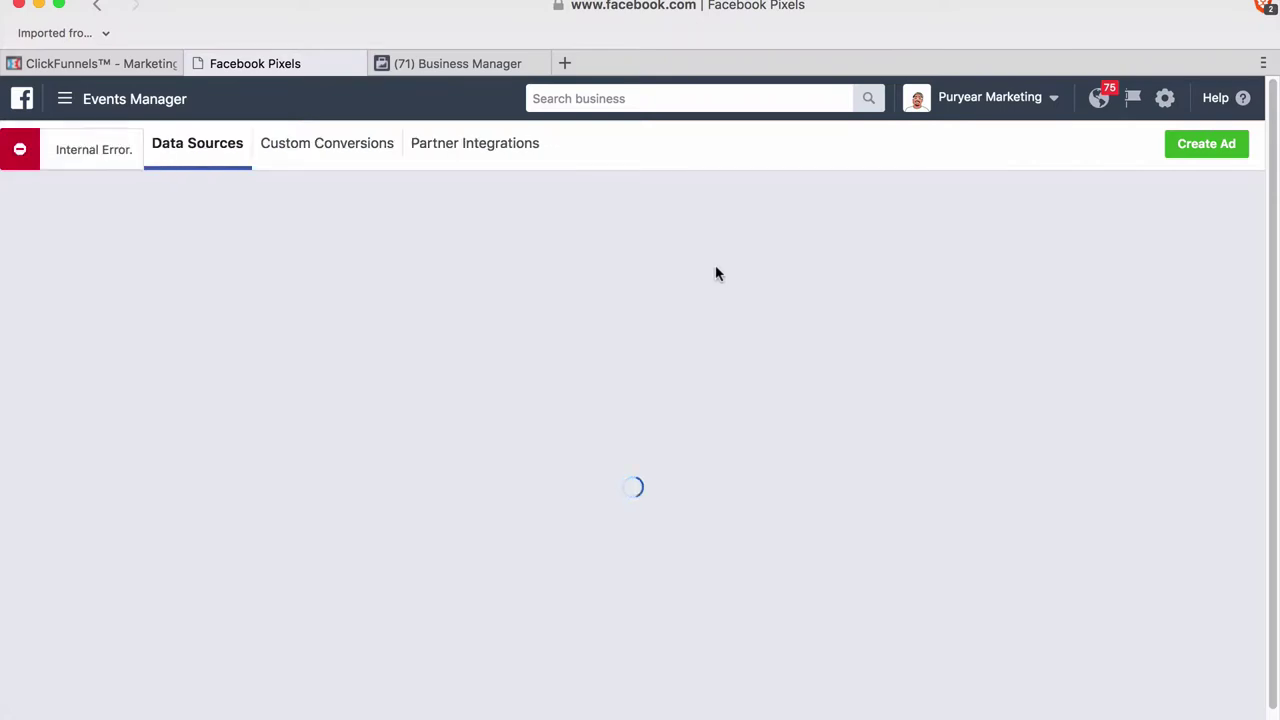
left_click(1265, 6)
left_click(1205, 65)
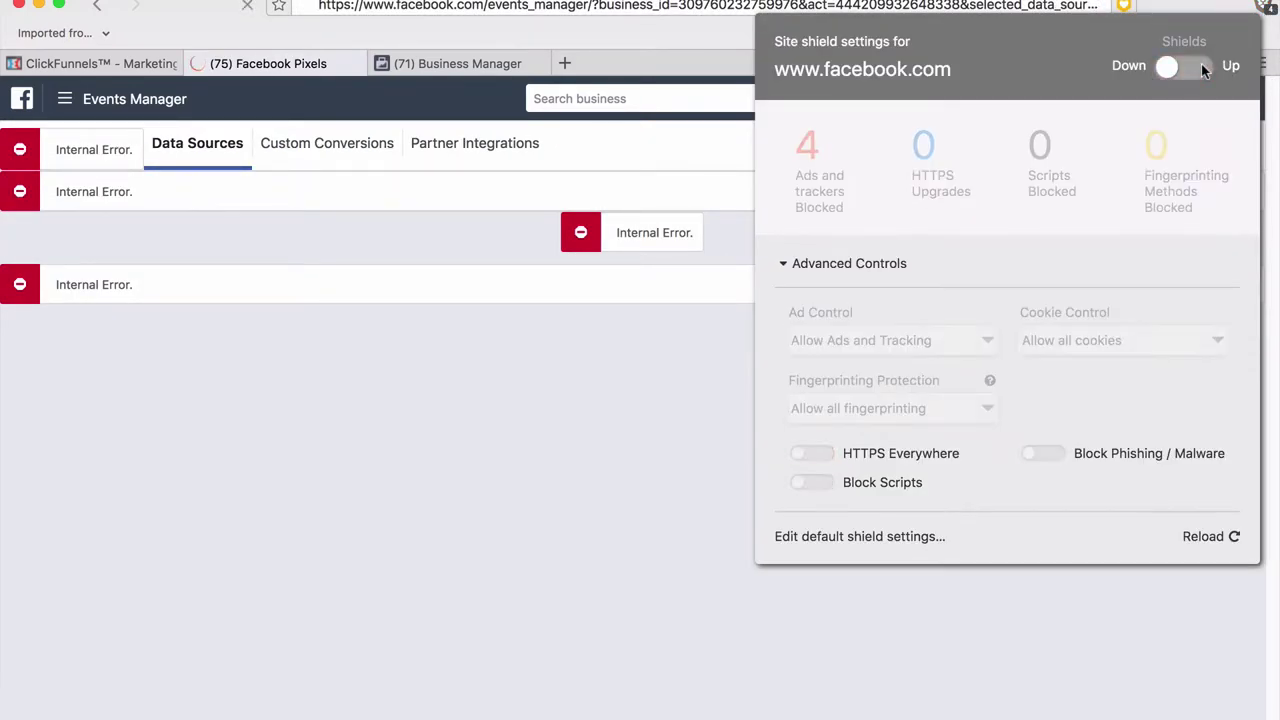
Step: Open the listed Facebook pixel's details and choose to install its code manually
left_click(460, 414)
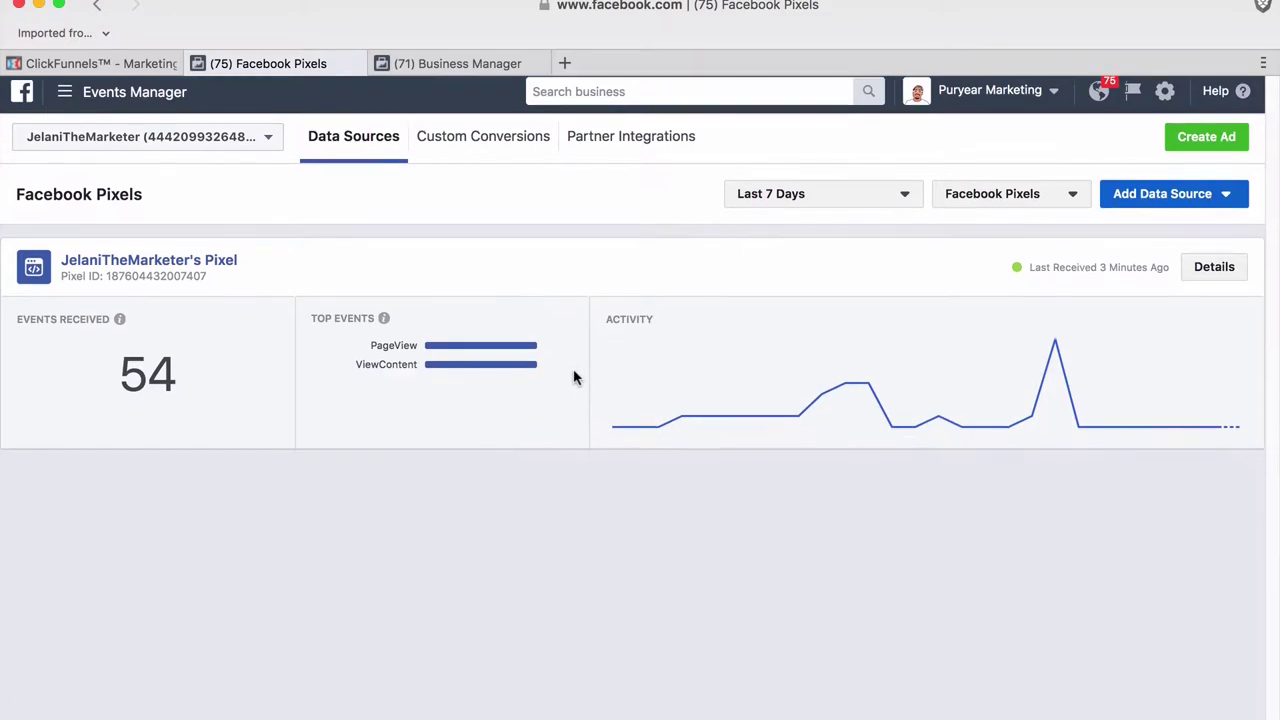
mouse_move(1058, 360)
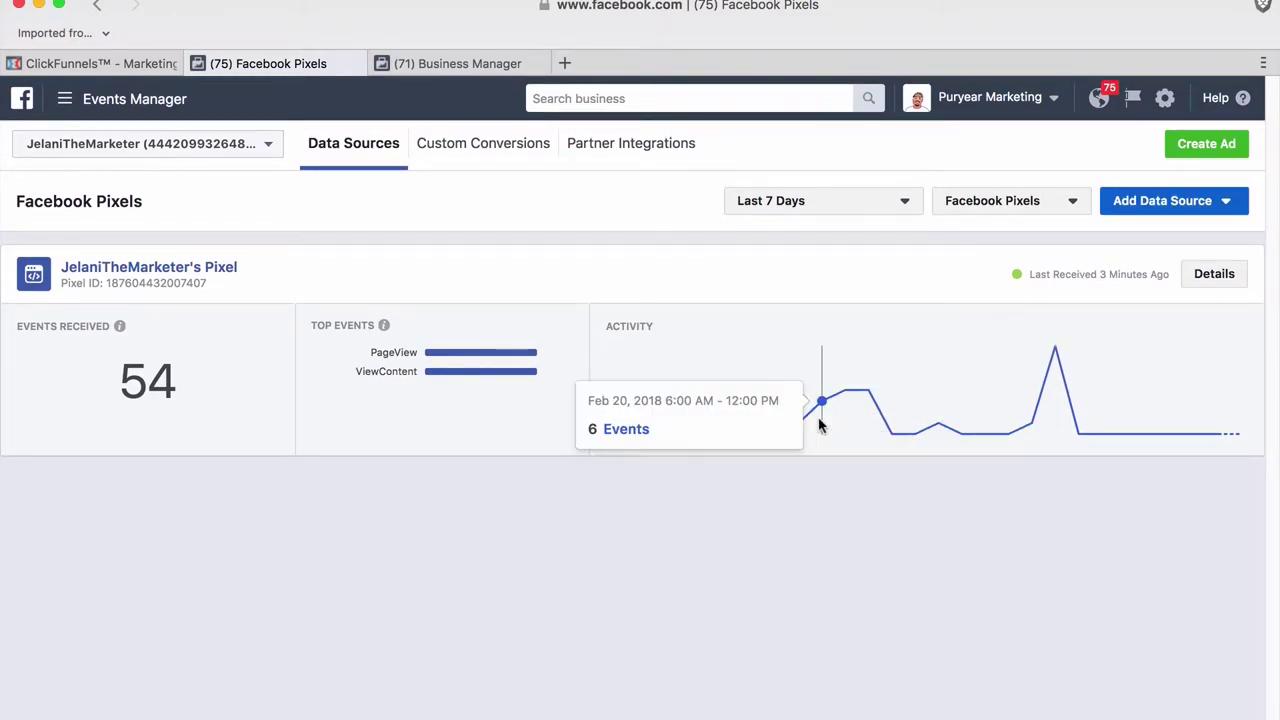
left_click(203, 270)
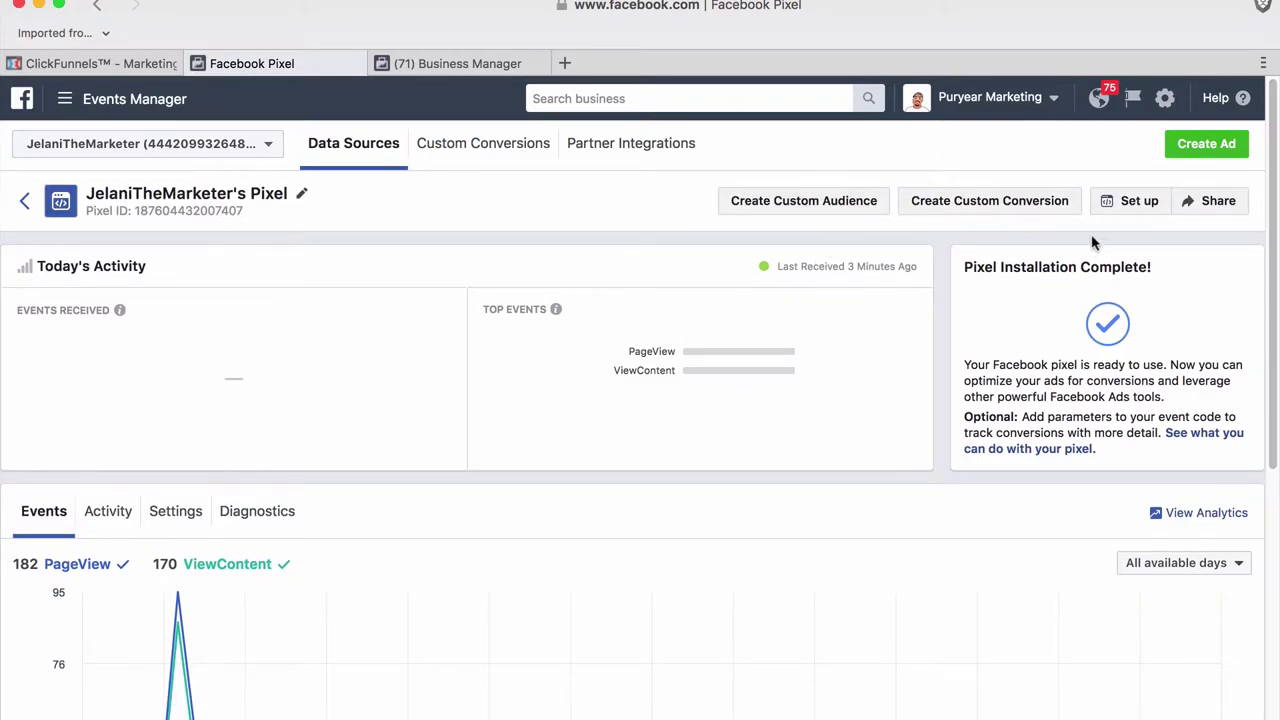
left_click(1128, 202)
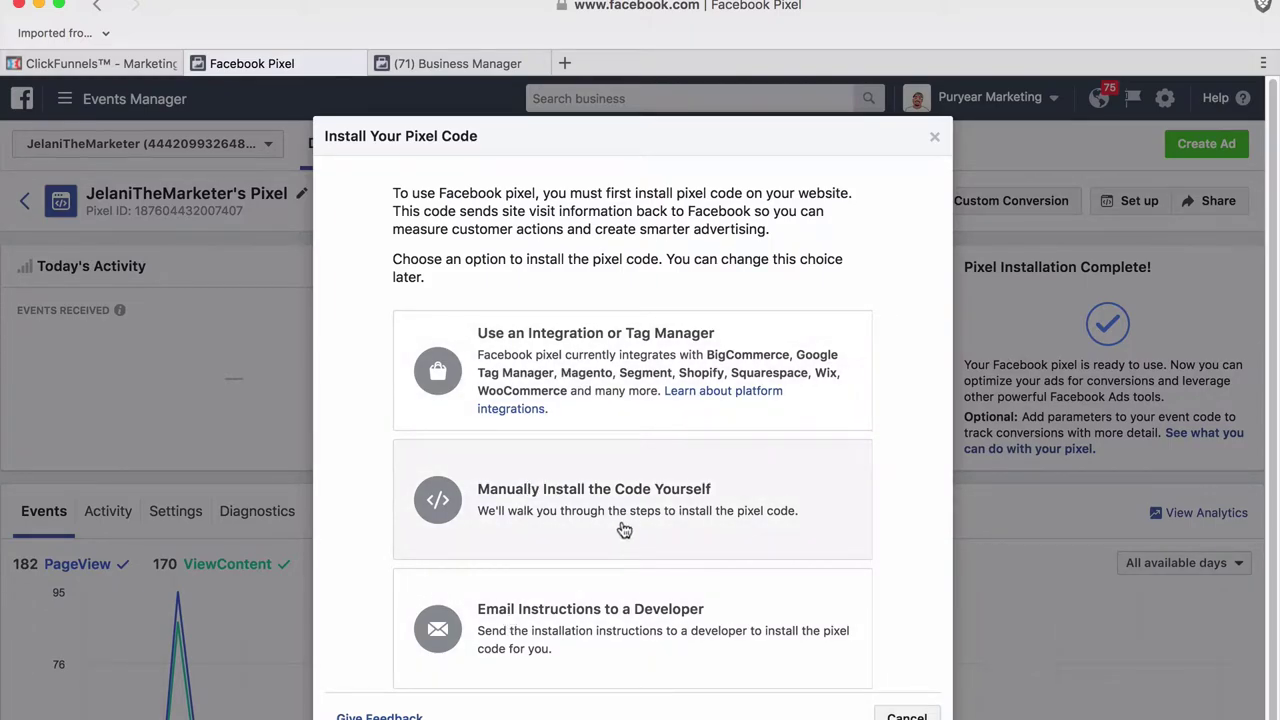
left_click(624, 529)
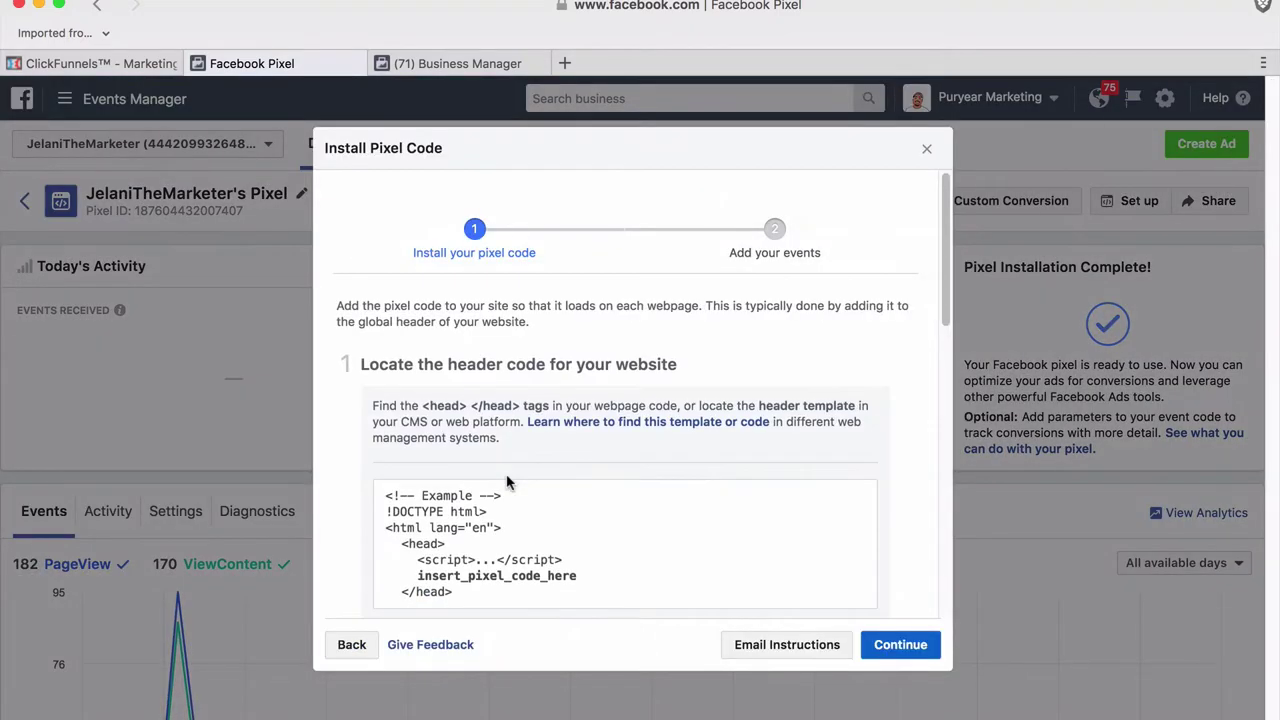
Step: Copy the entire Facebook pixel code to the clipboard with Use Advanced Matching off
scroll(506, 483, "down", 10)
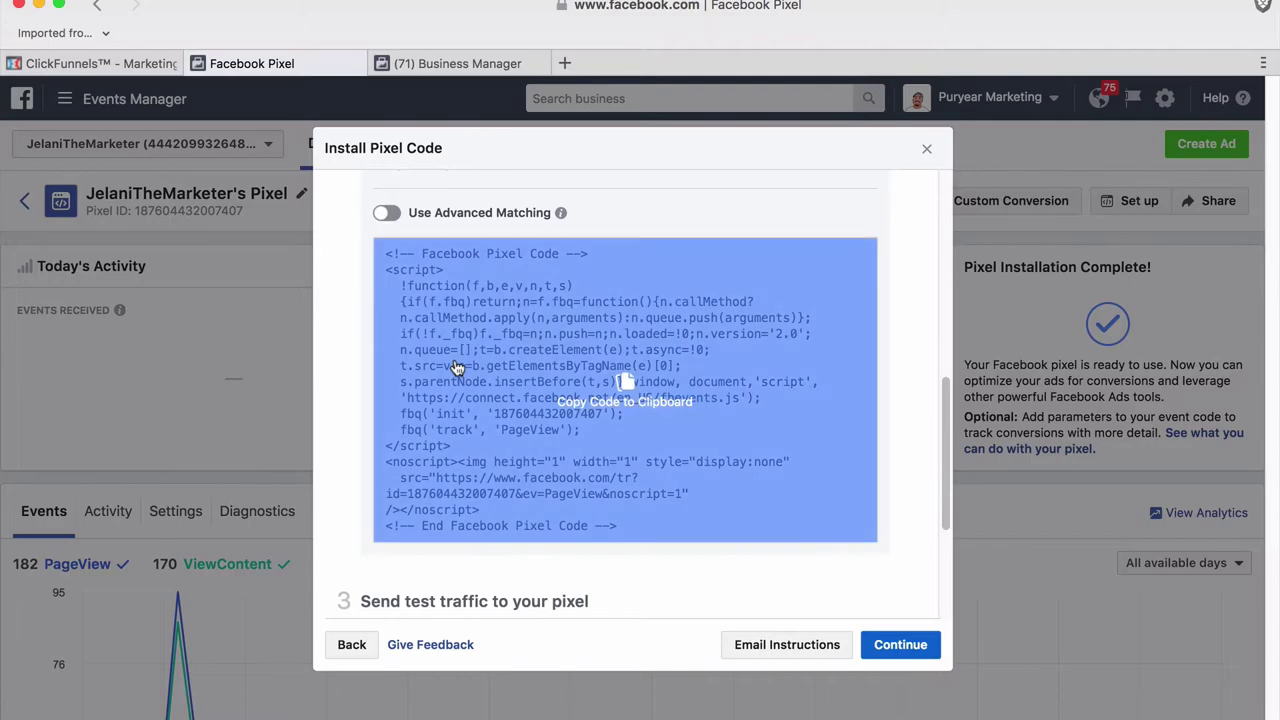
scroll(609, 391, "up", 2)
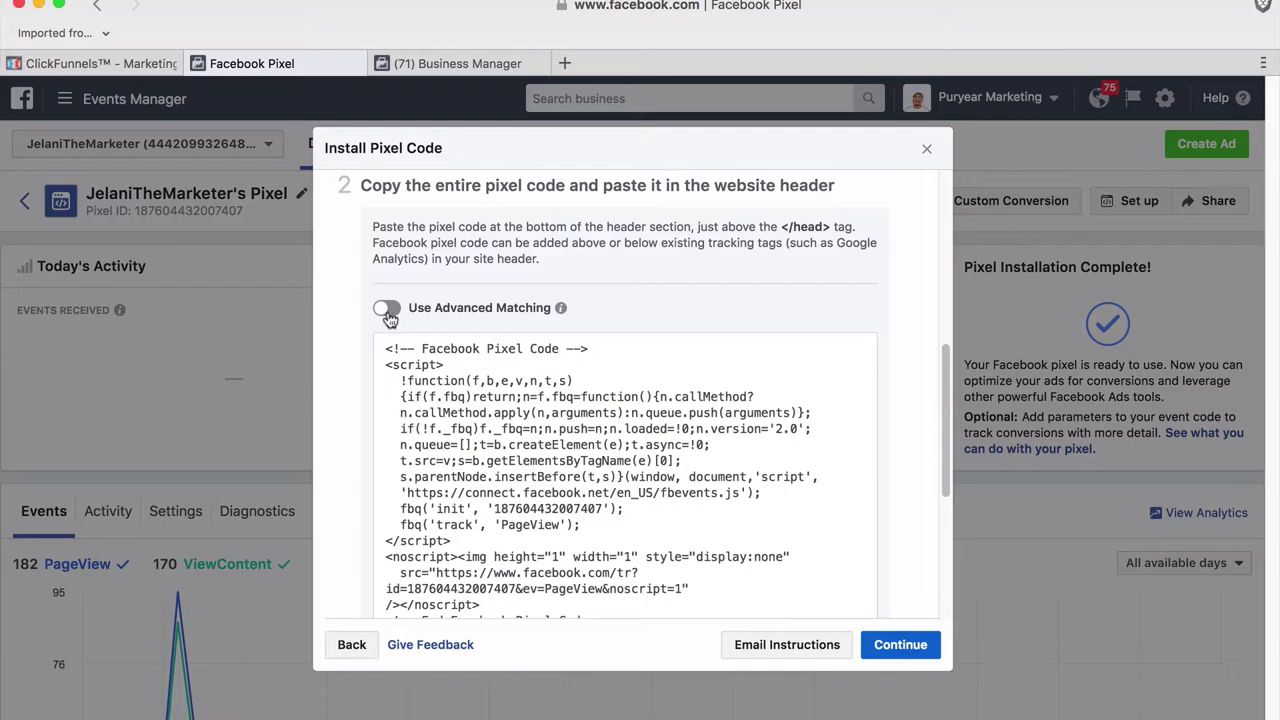
left_click(389, 314)
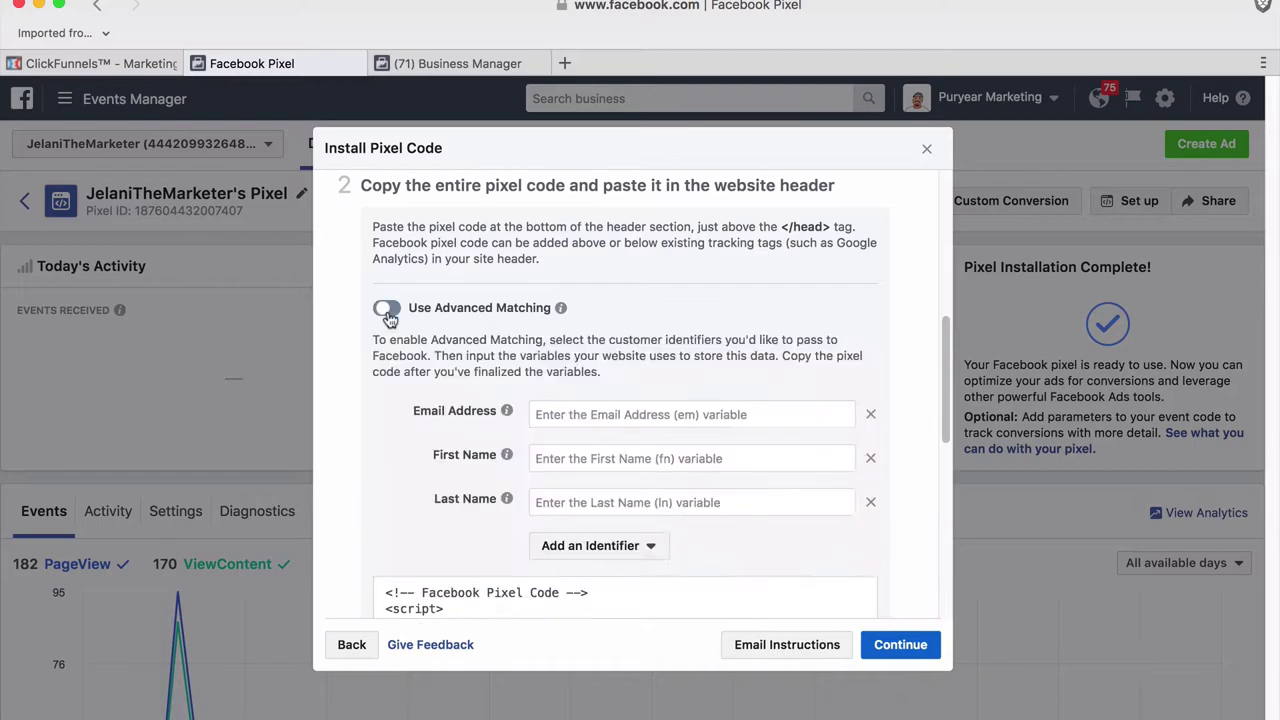
left_click(396, 314)
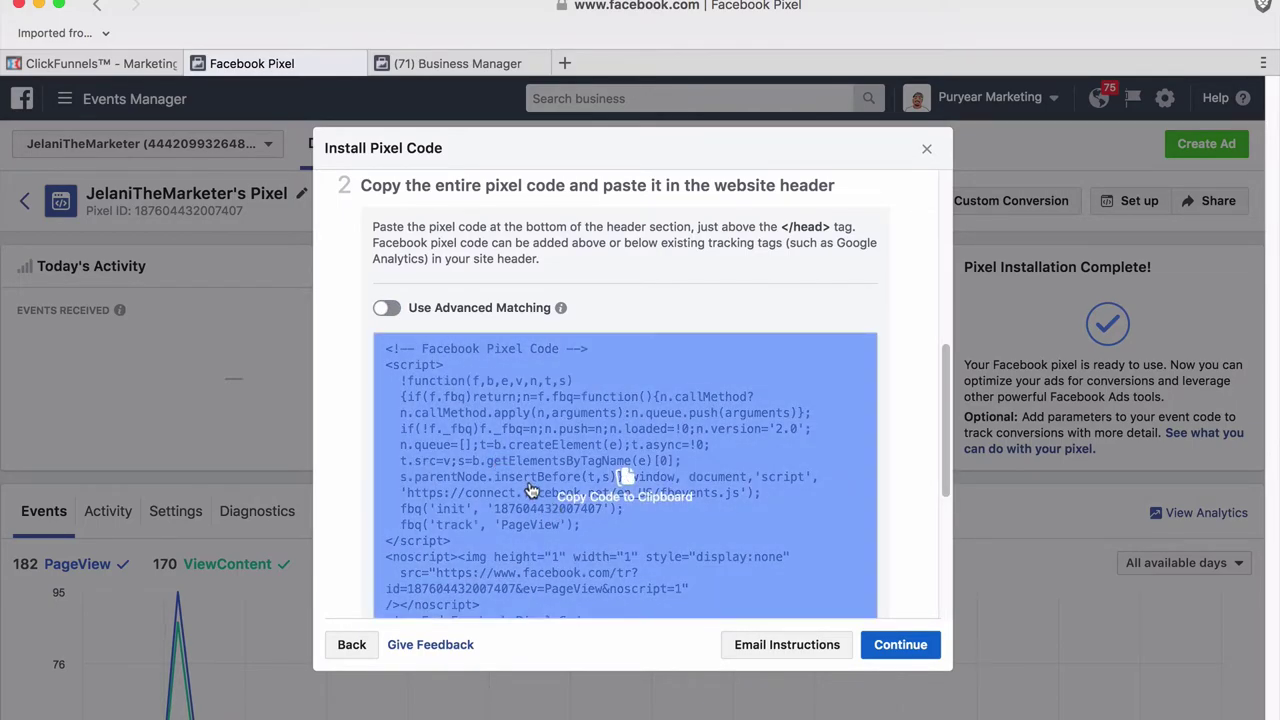
left_click(571, 509)
Step: Switch back to ClickFunnels and highlight the Facebook Pixel block in the funnel's Head Tracking Code for review
key("ctrl+shift+Tab")
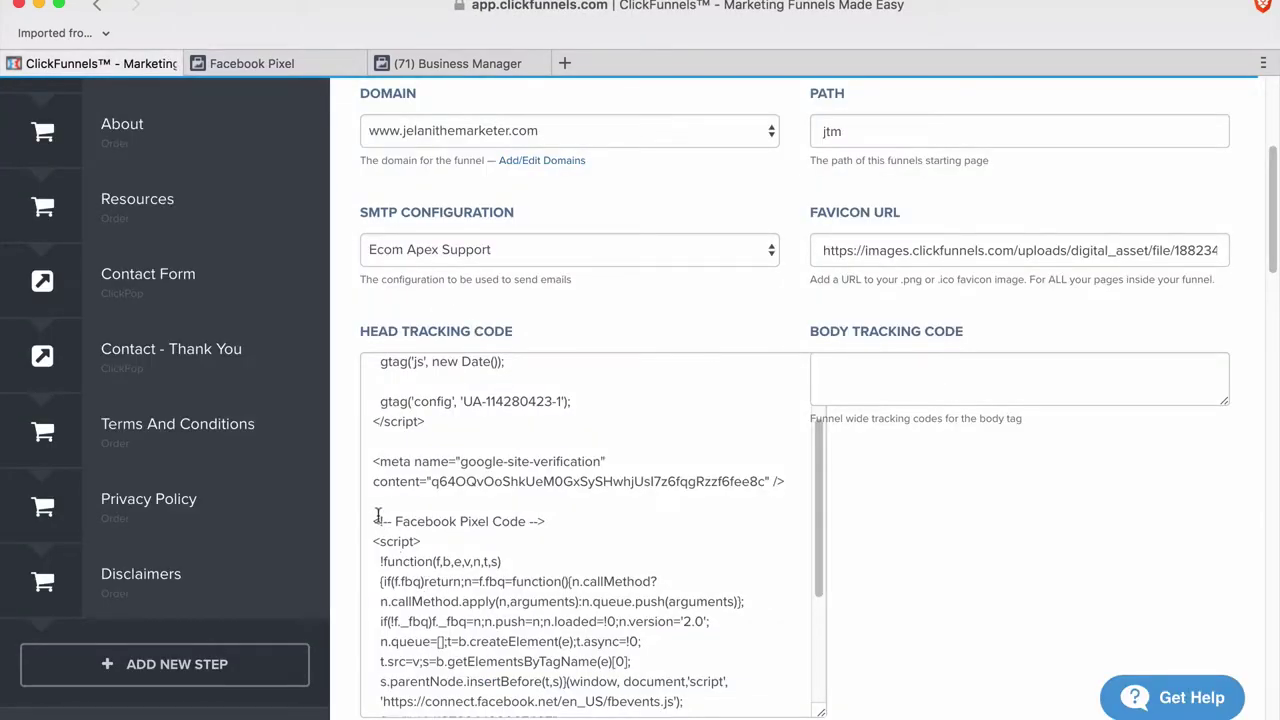
left_click_drag(378, 516, 672, 480)
scroll(670, 478, "up", 2)
scroll(670, 478, "up", 2)
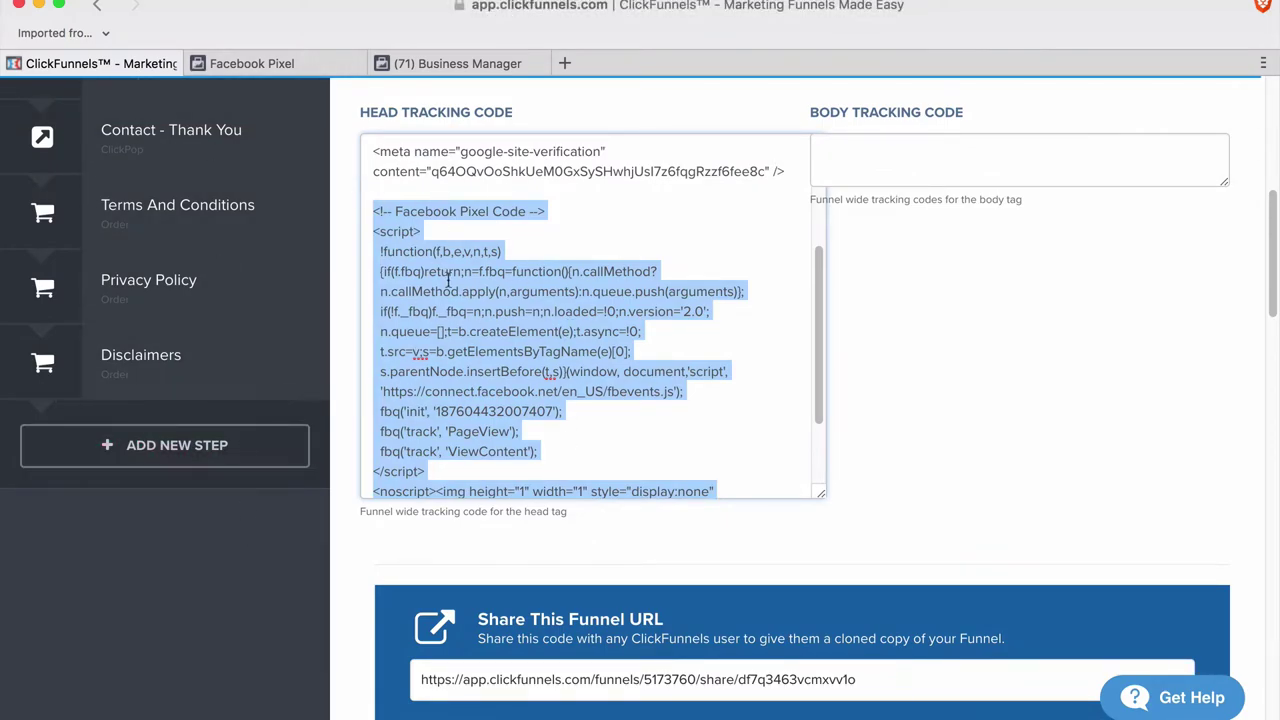
scroll(213, 215, "up", 8)
Step: Open the Home page in the editor and paste the copied Facebook pixel code into its footer tracking code
left_click(167, 245)
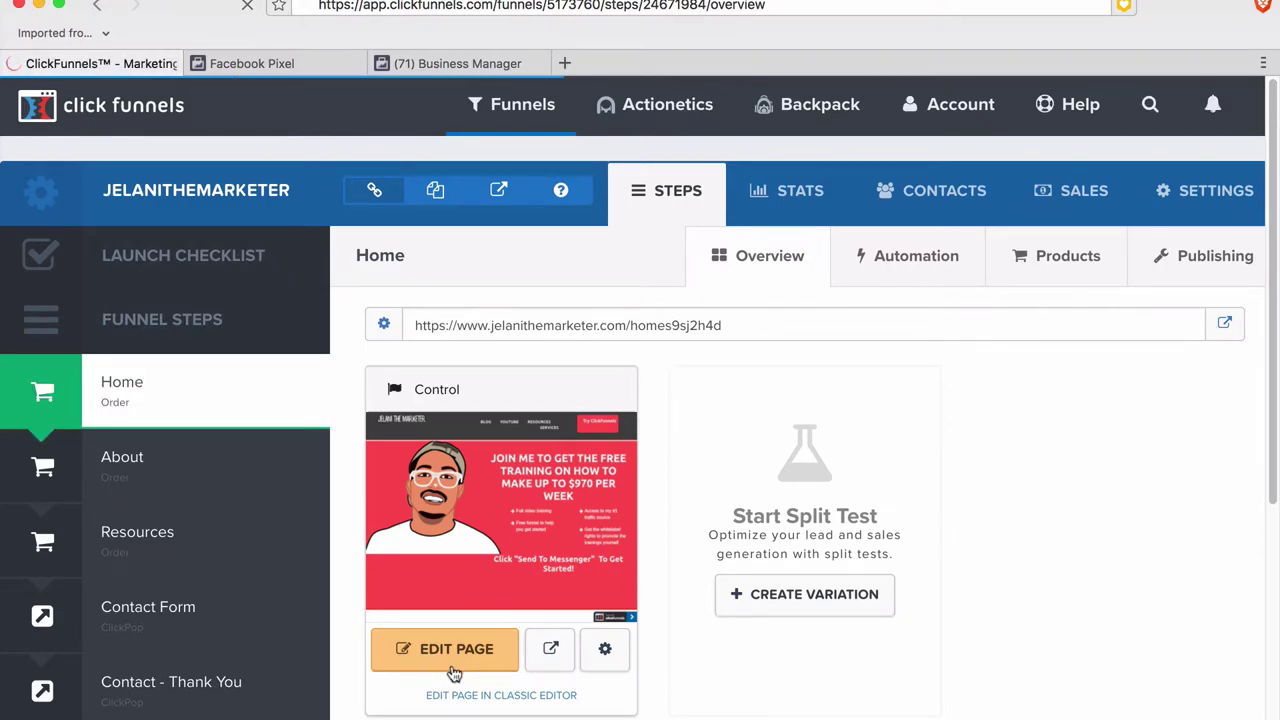
left_click(454, 670)
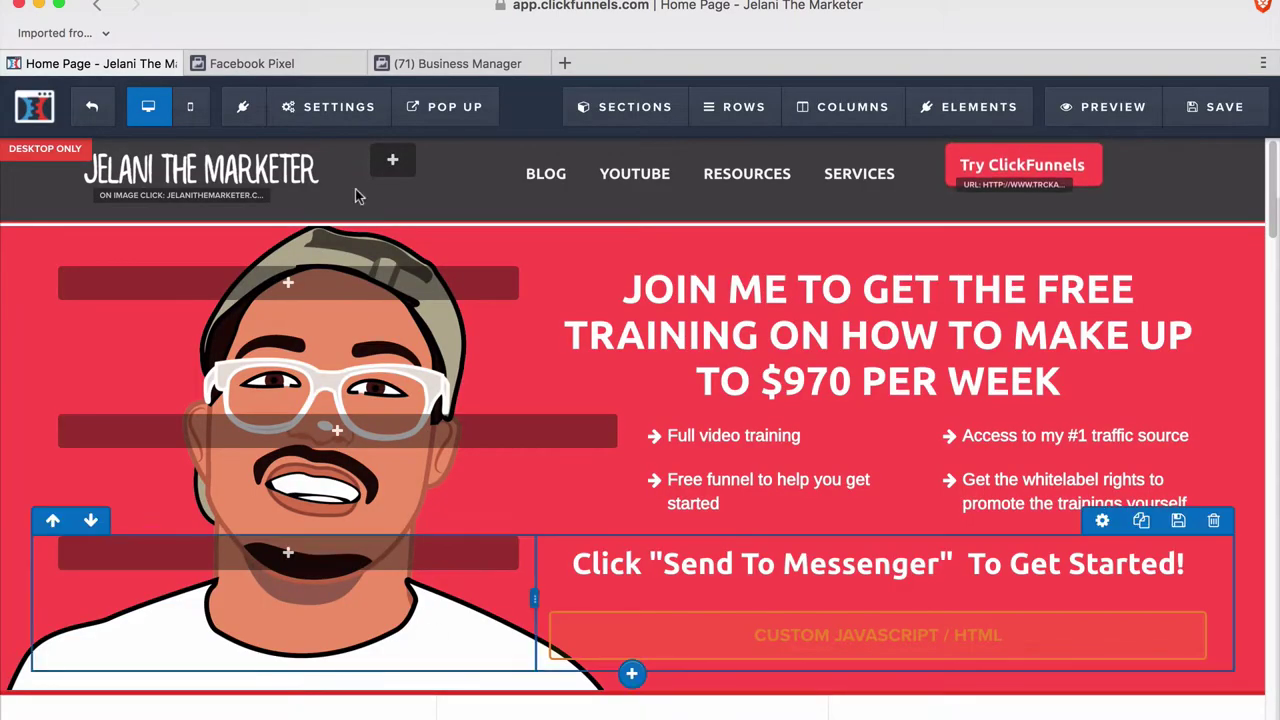
left_click(333, 107)
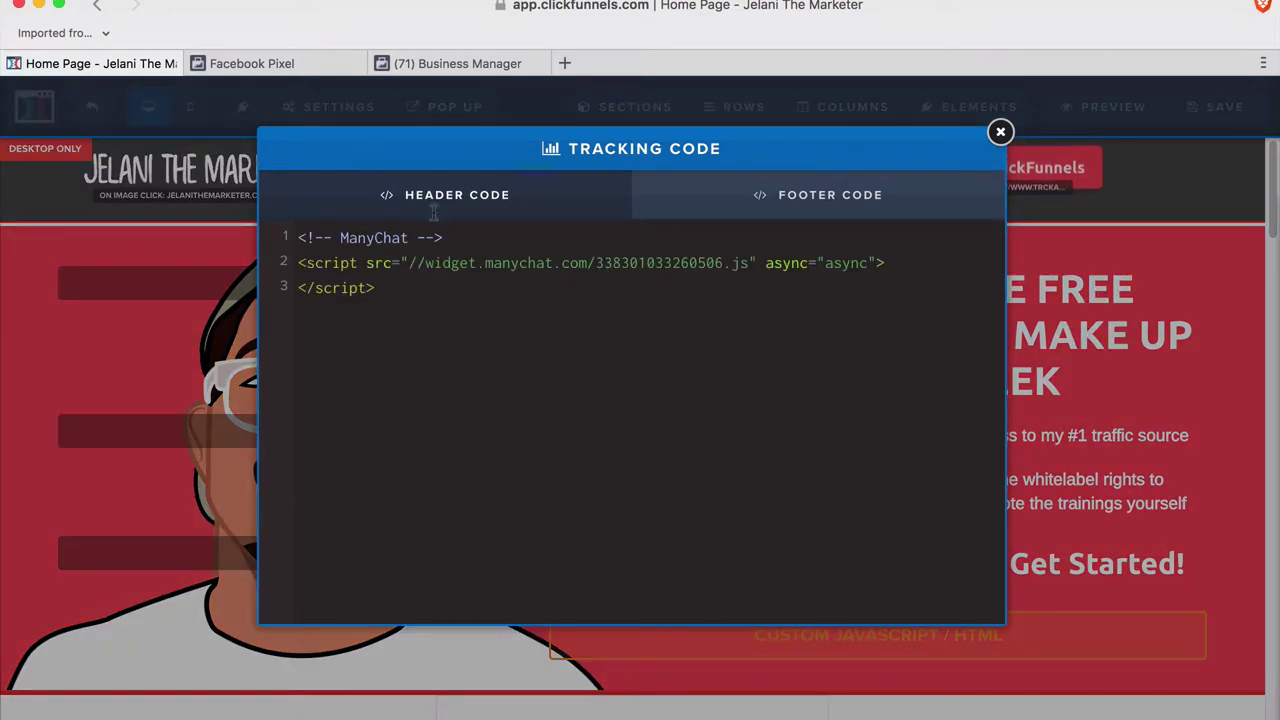
left_click(787, 215)
left_click(583, 281)
key("super+v")
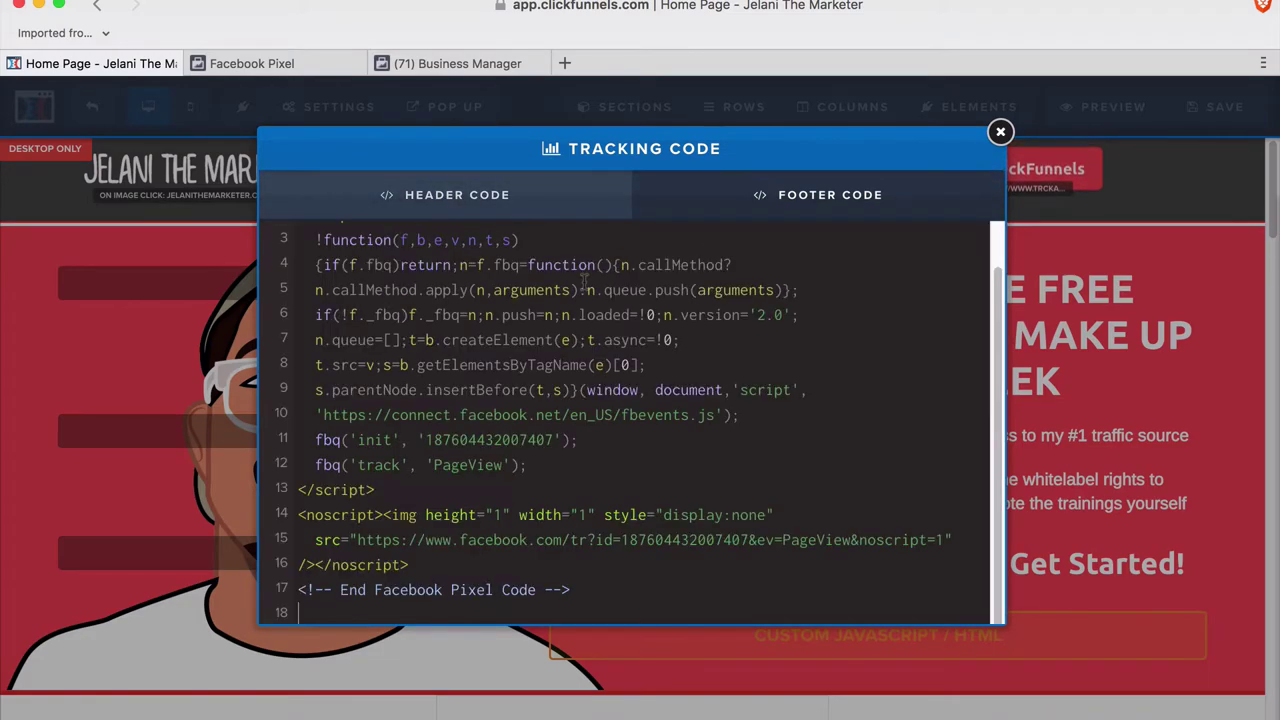
Step: Duplicate the PageView tracking line in the footer code and change the copy's event to ViewContent
scroll(497, 376, "up", 1)
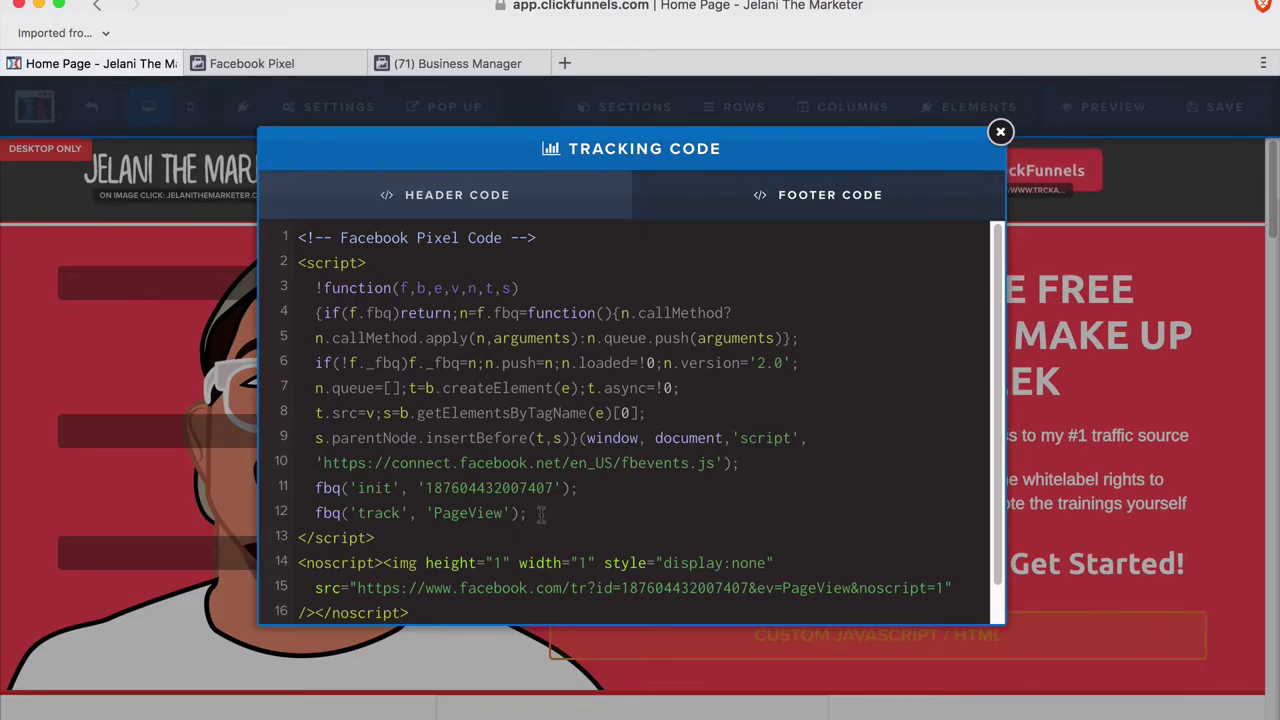
left_click_drag(540, 514, 315, 516)
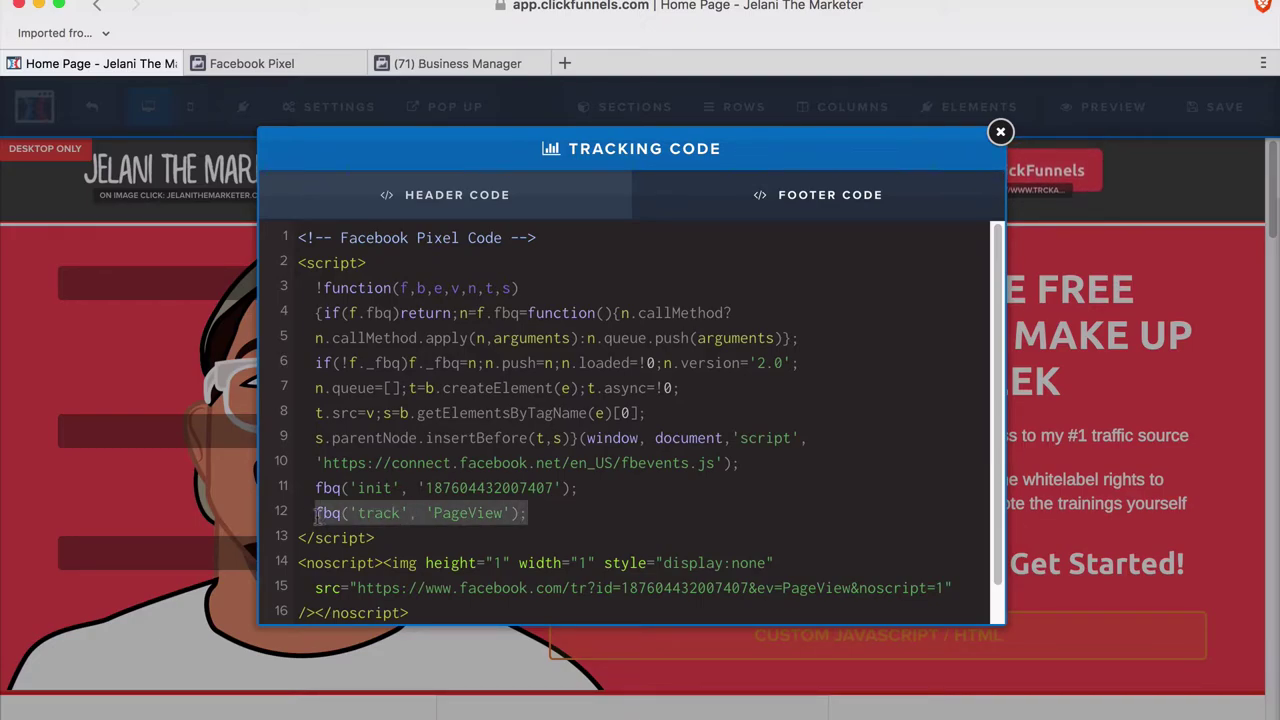
key("ctrl+c")
left_click(525, 513)
key("Return")
key("ctrl+v")
left_click_drag(433, 538, 506, 538)
type("ViewCon")
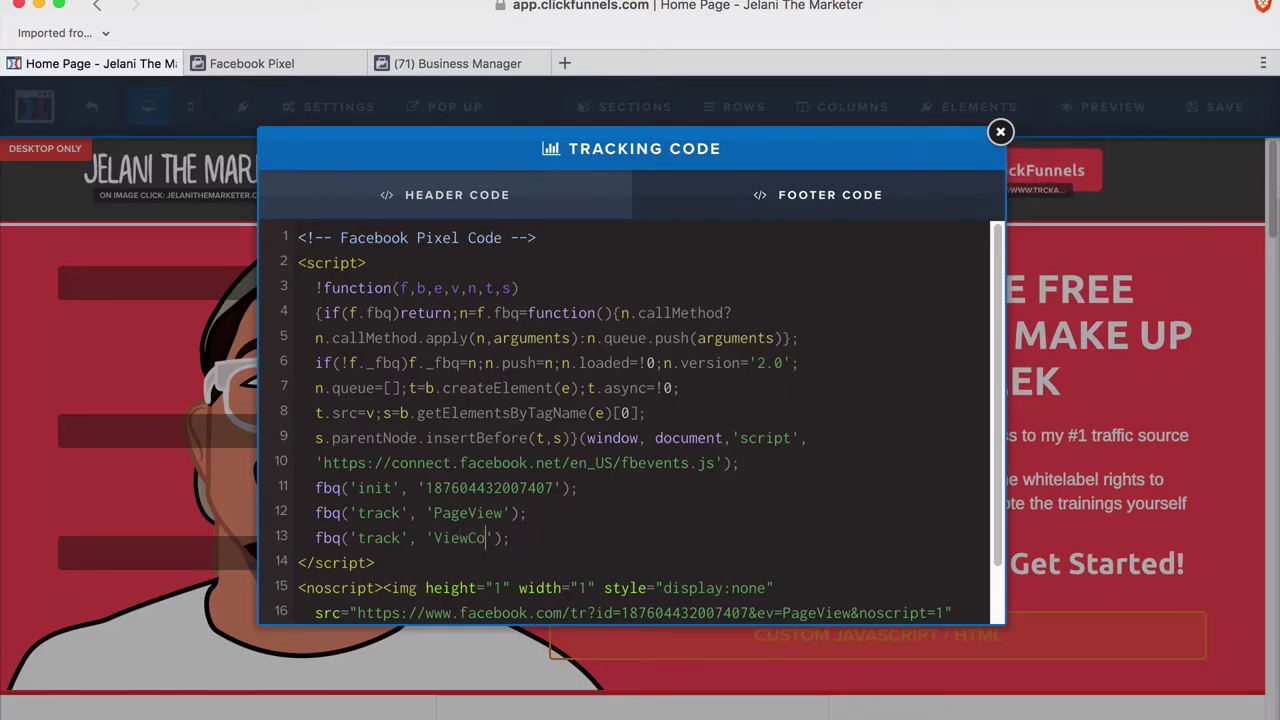
type("tent")
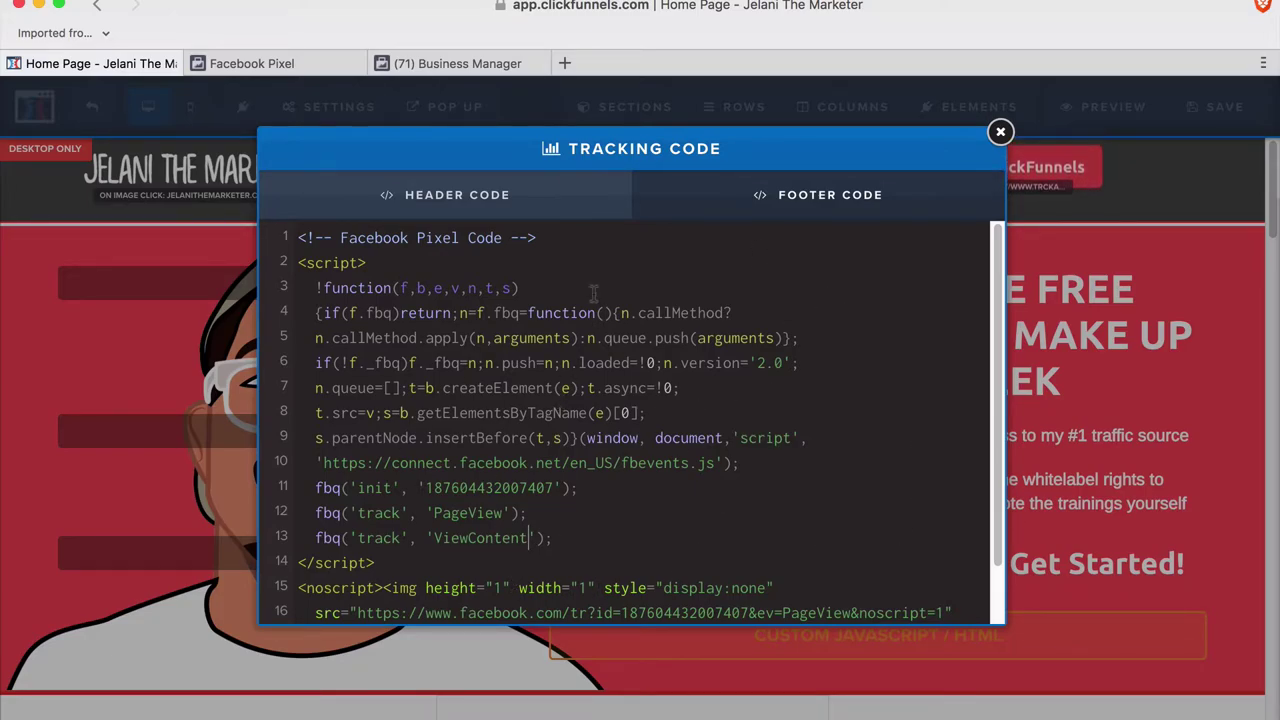
Step: Switch to Facebook Events Manager, close the pixel installation window and start a new custom conversion
left_click(279, 63)
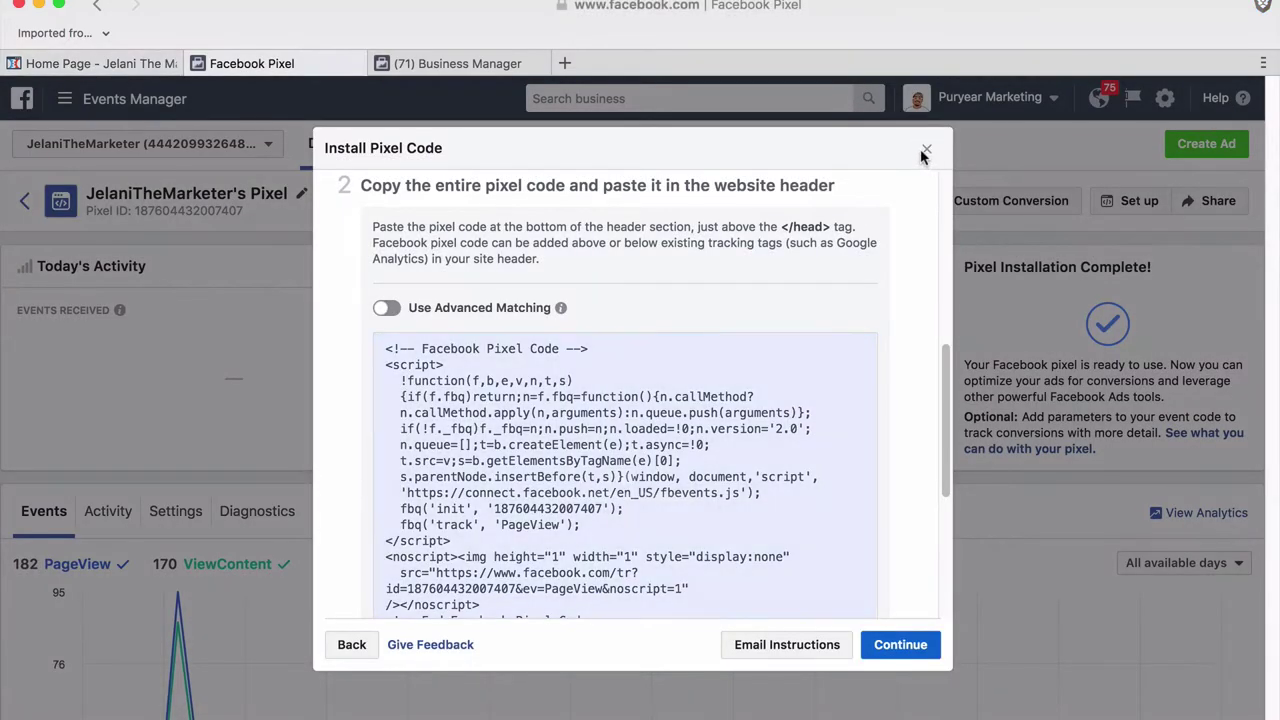
left_click(926, 150)
left_click(110, 63)
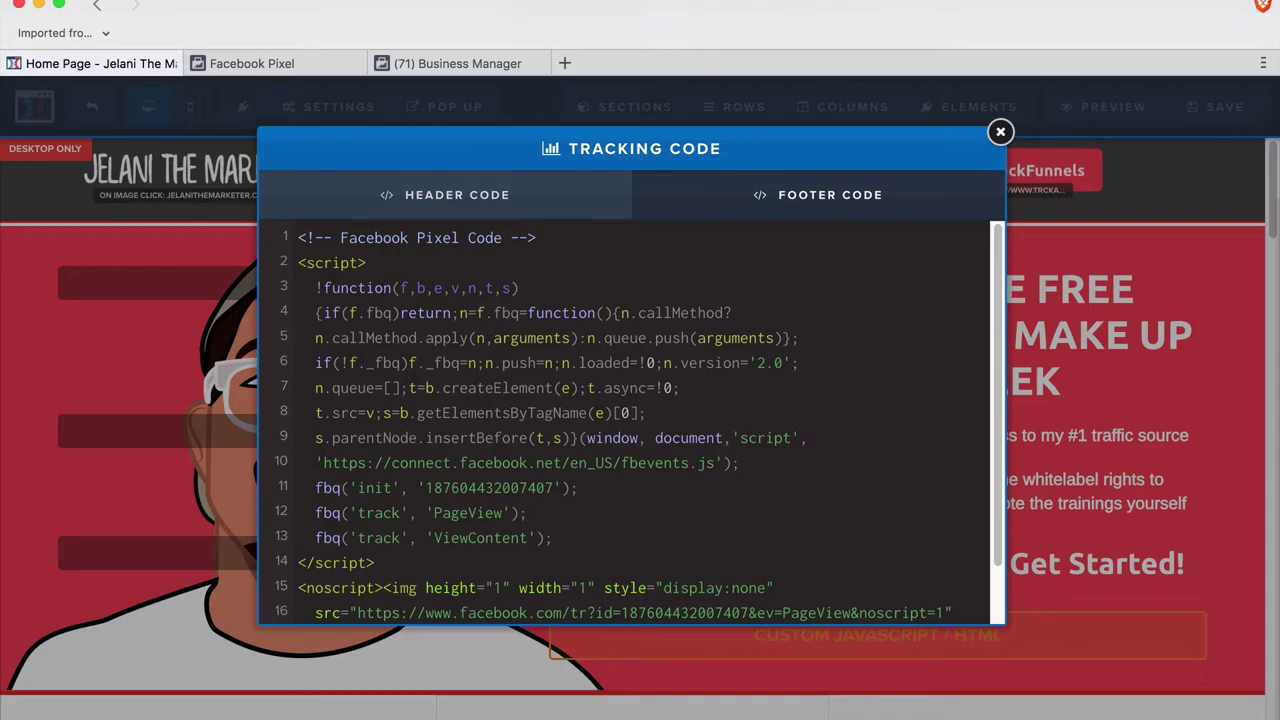
left_click(252, 63)
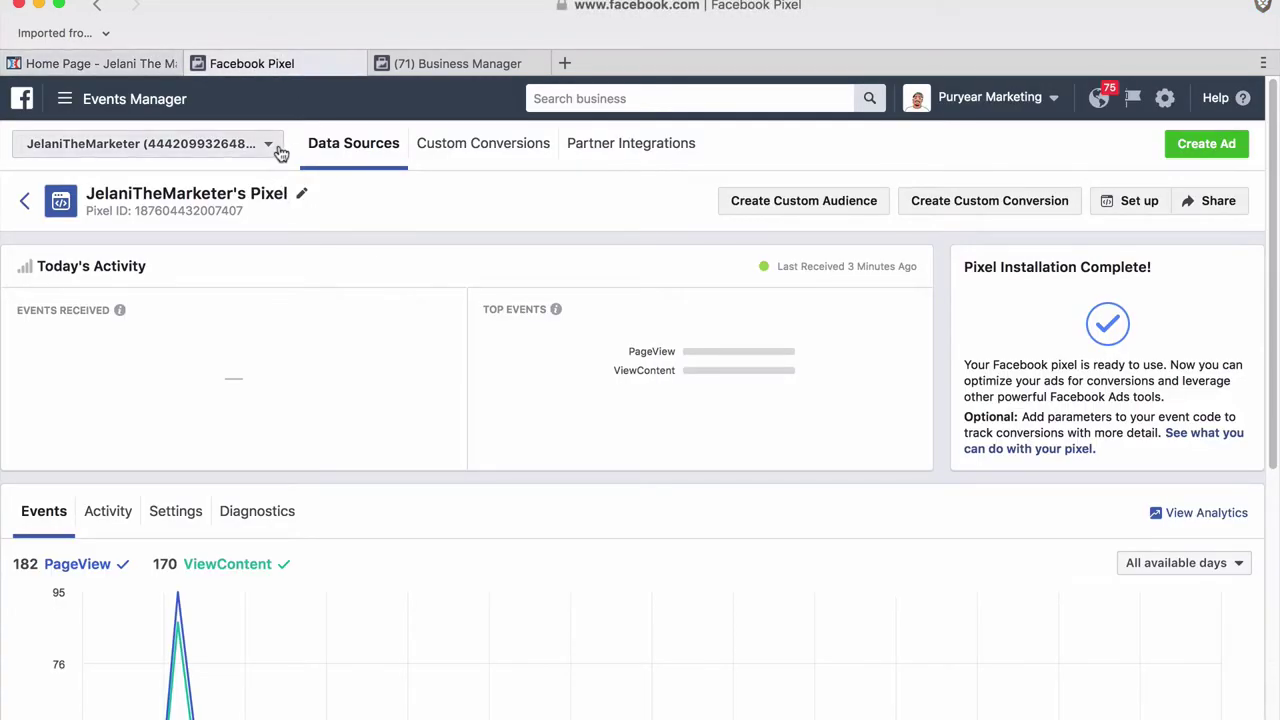
left_click(466, 143)
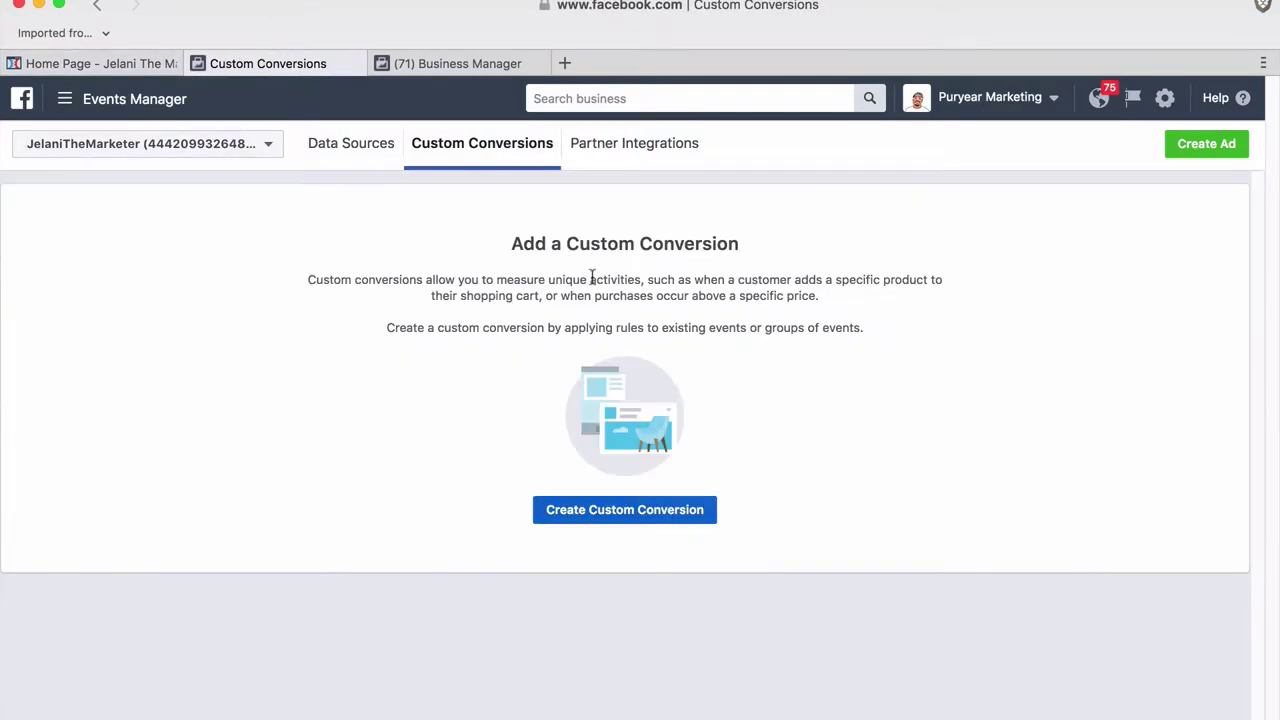
left_click(609, 522)
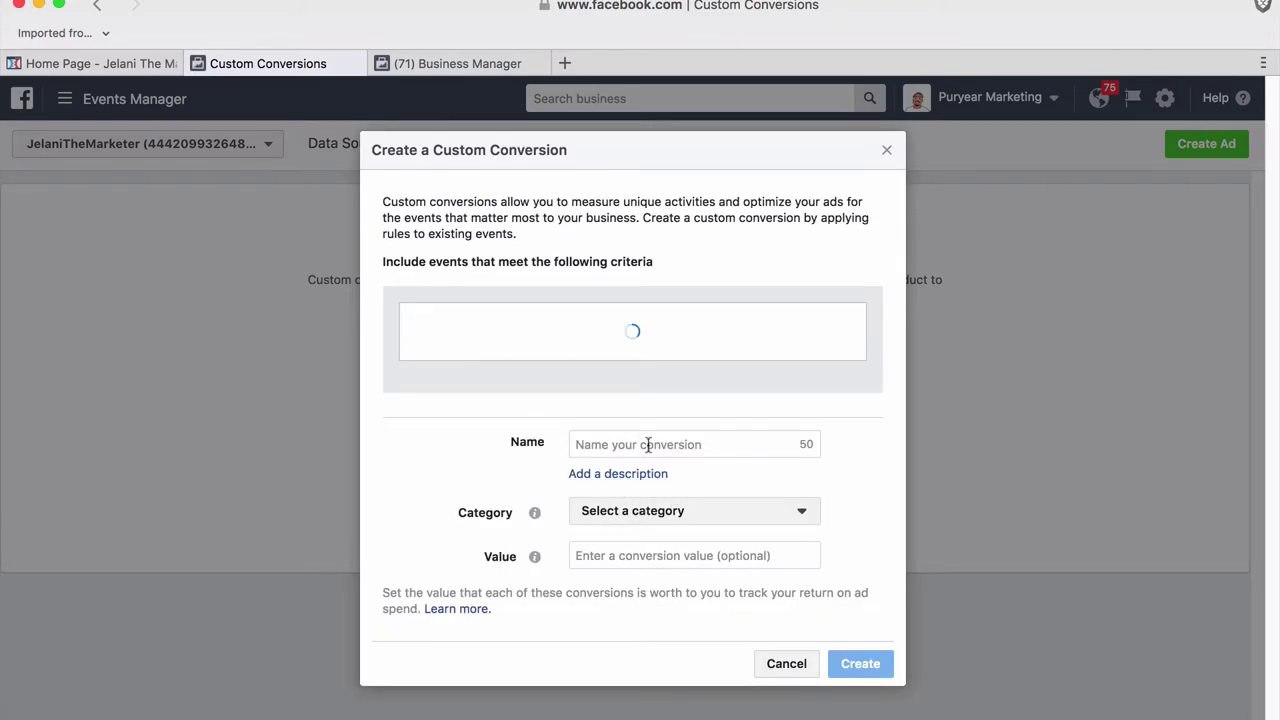
Step: Try ViewContent as the custom conversion's website event and return it to All URL Traffic
left_click(688, 364)
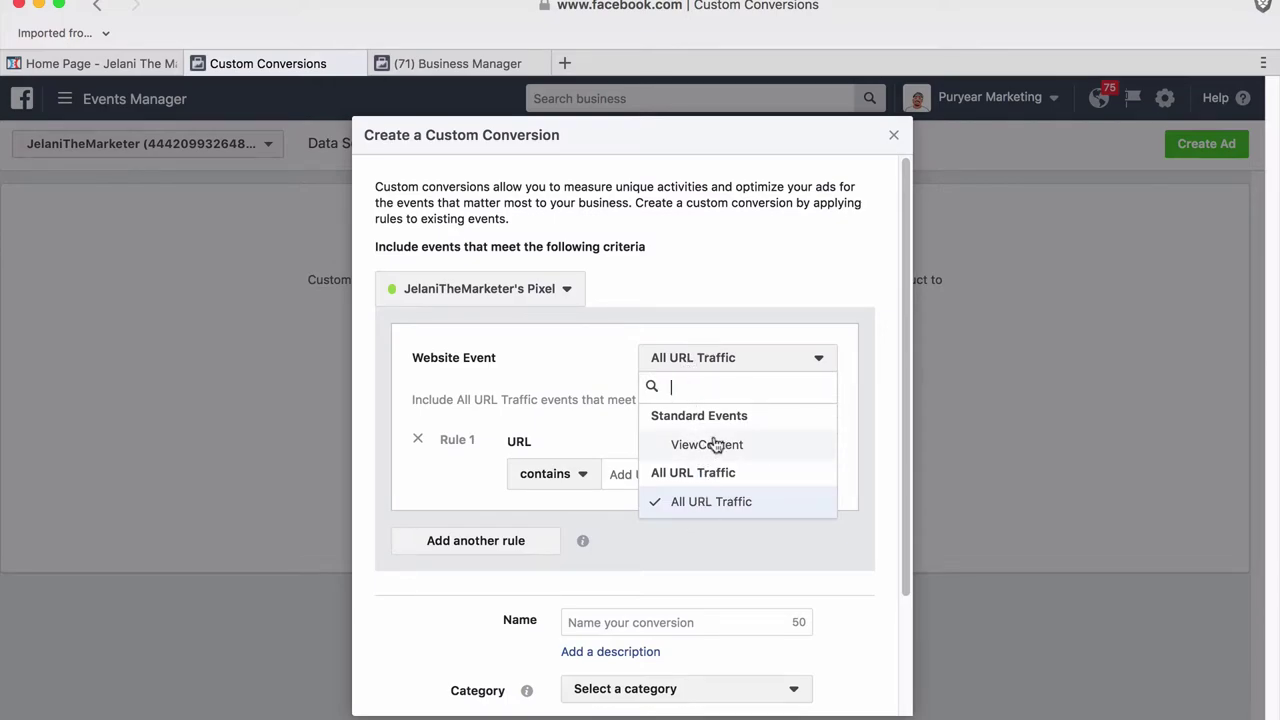
left_click(711, 501)
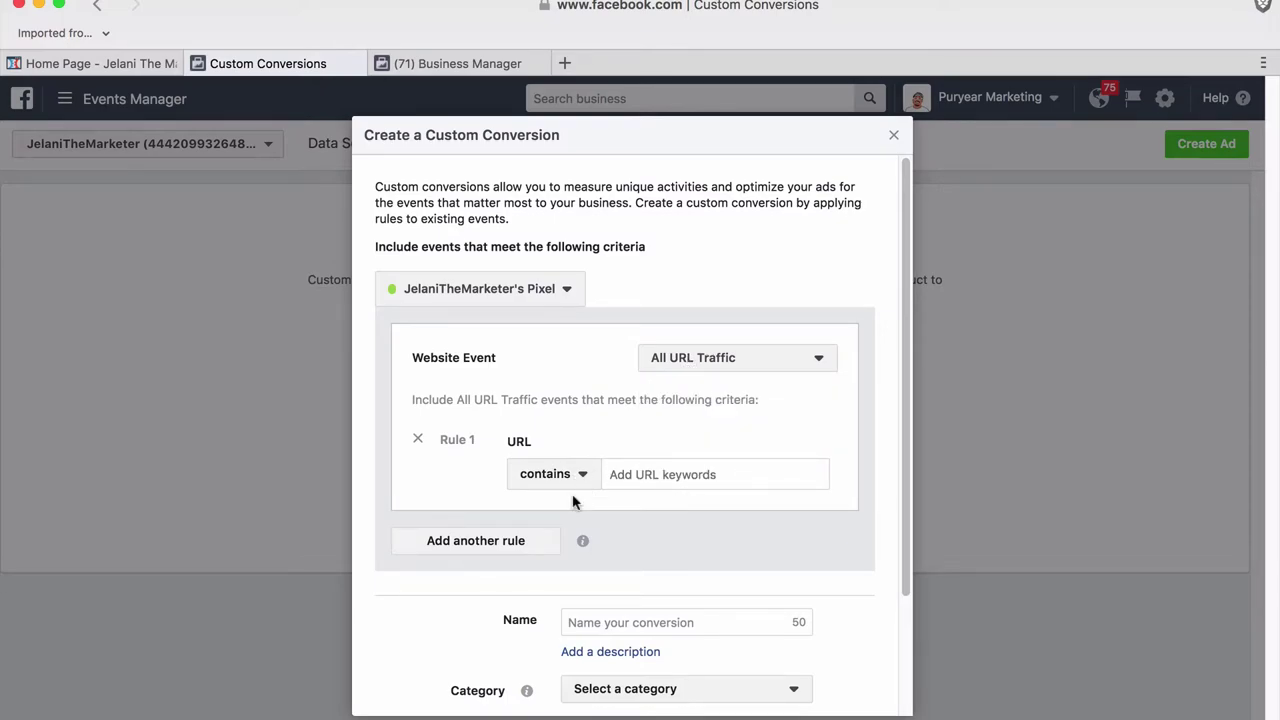
scroll(575, 500, "down", 2)
left_click(674, 252)
left_click(712, 345)
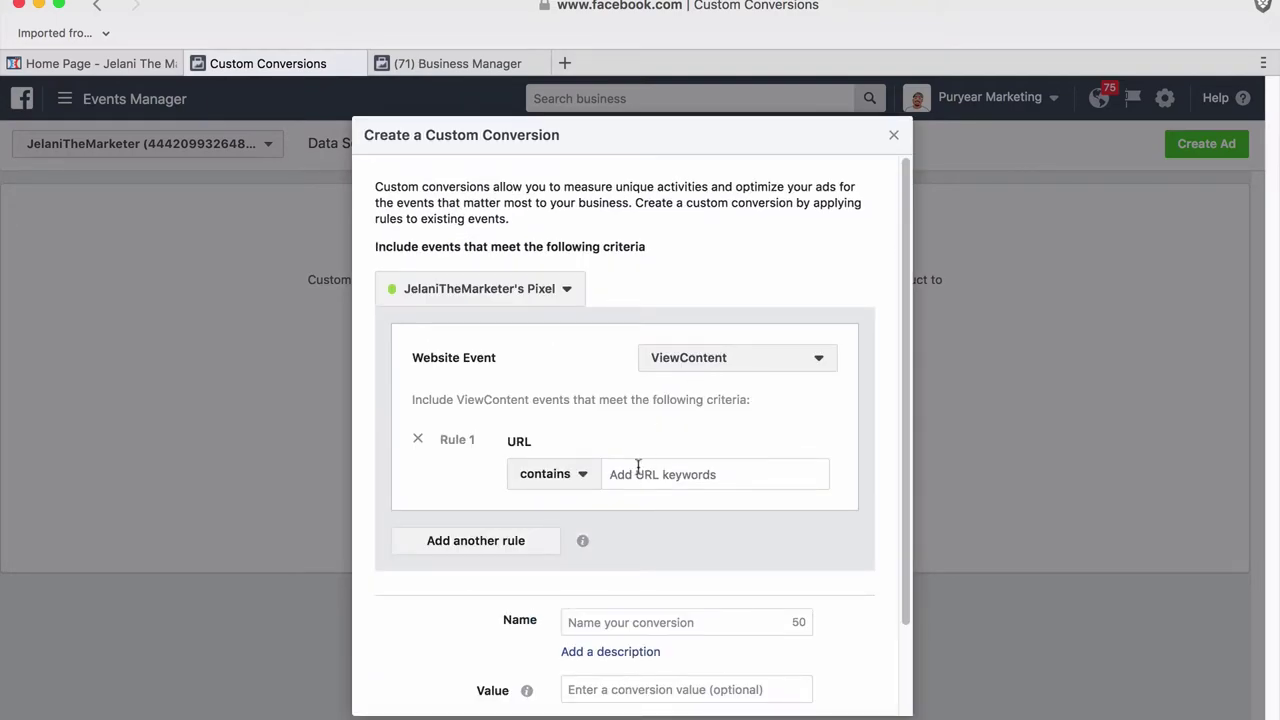
scroll(634, 546, "down", 3)
scroll(632, 545, "up", 3)
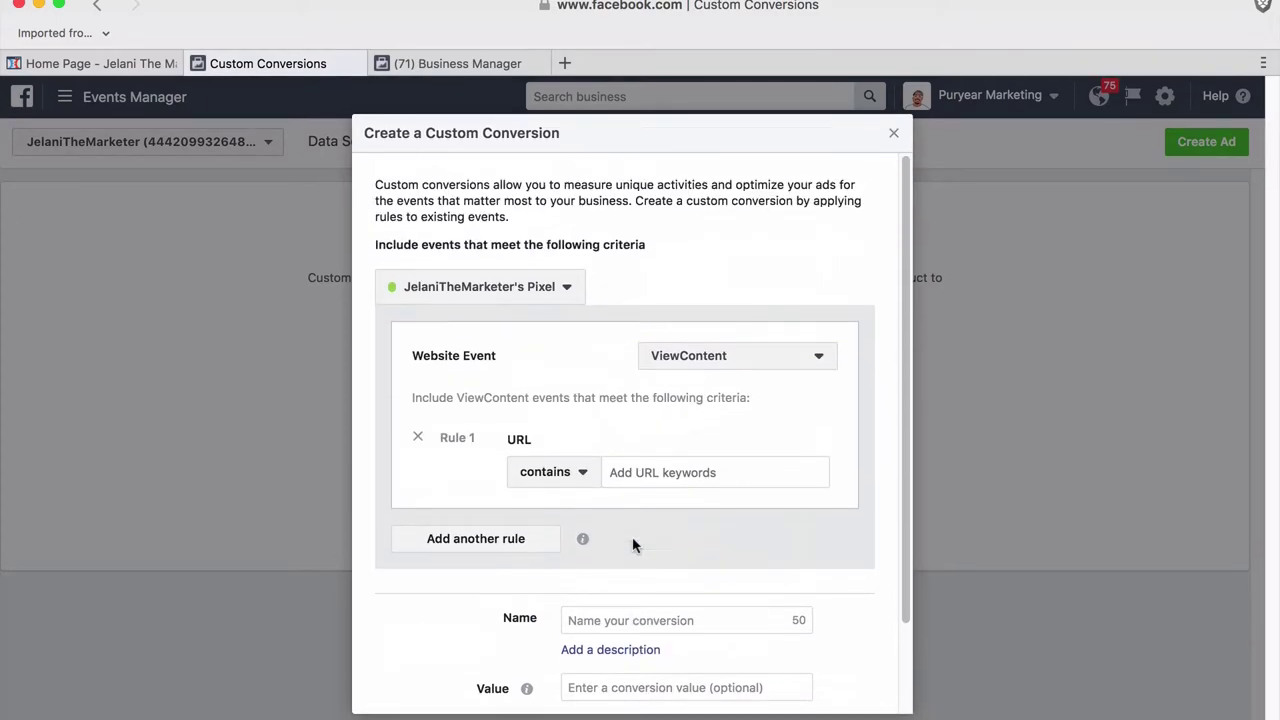
left_click(750, 358)
left_click(724, 501)
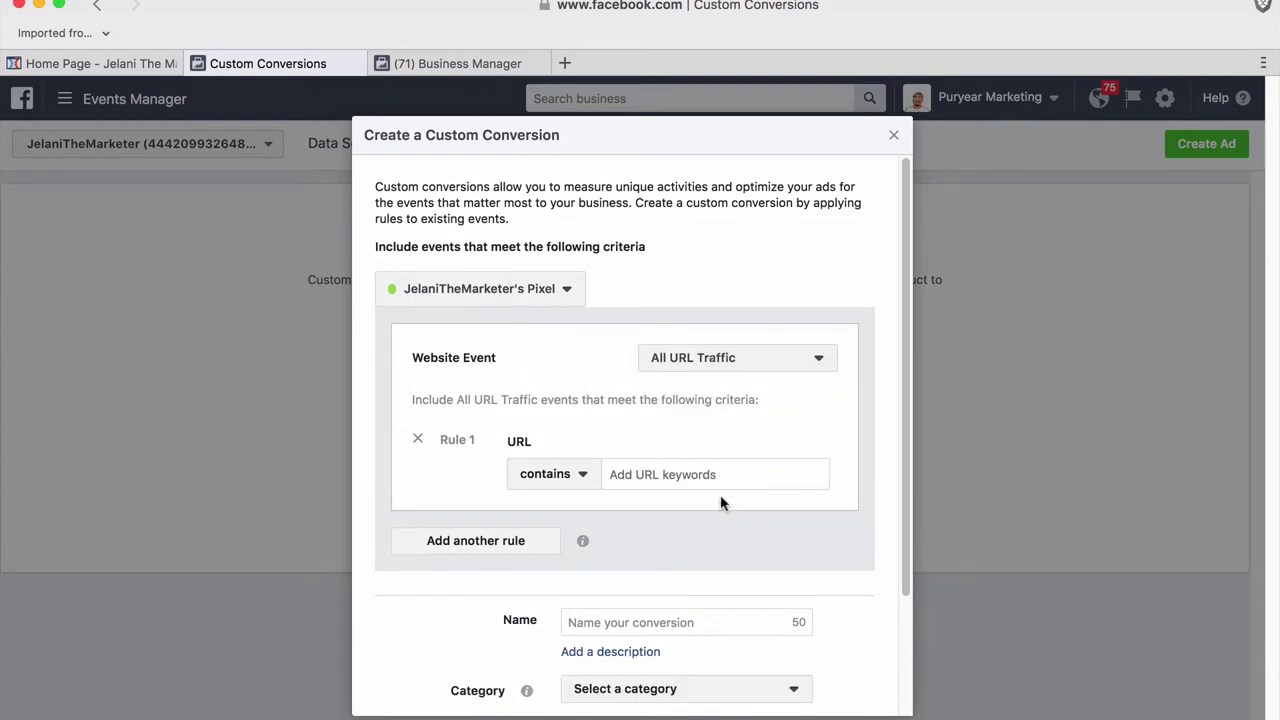
left_click(418, 439)
left_click(469, 436)
left_click(582, 476)
left_click(600, 512)
Step: Load the Jelani The Marketer home page in a new browser tab and copy its web address
left_click(73, 66)
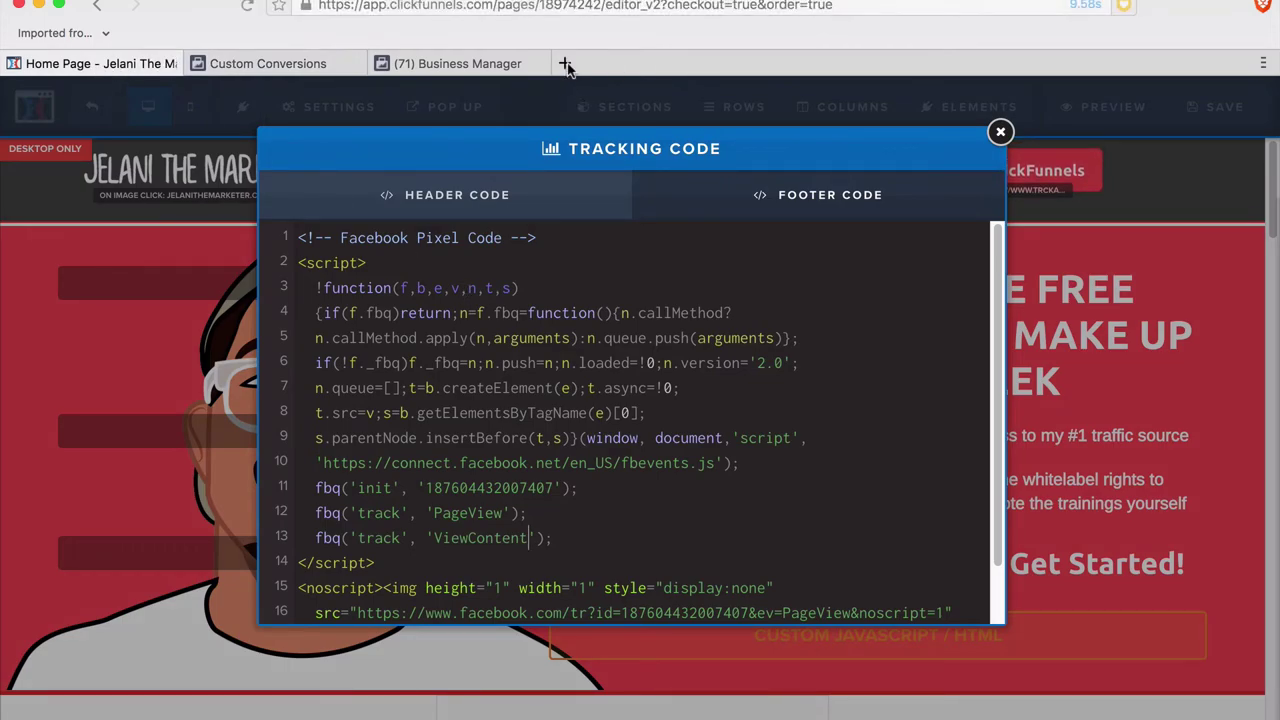
left_click(566, 66)
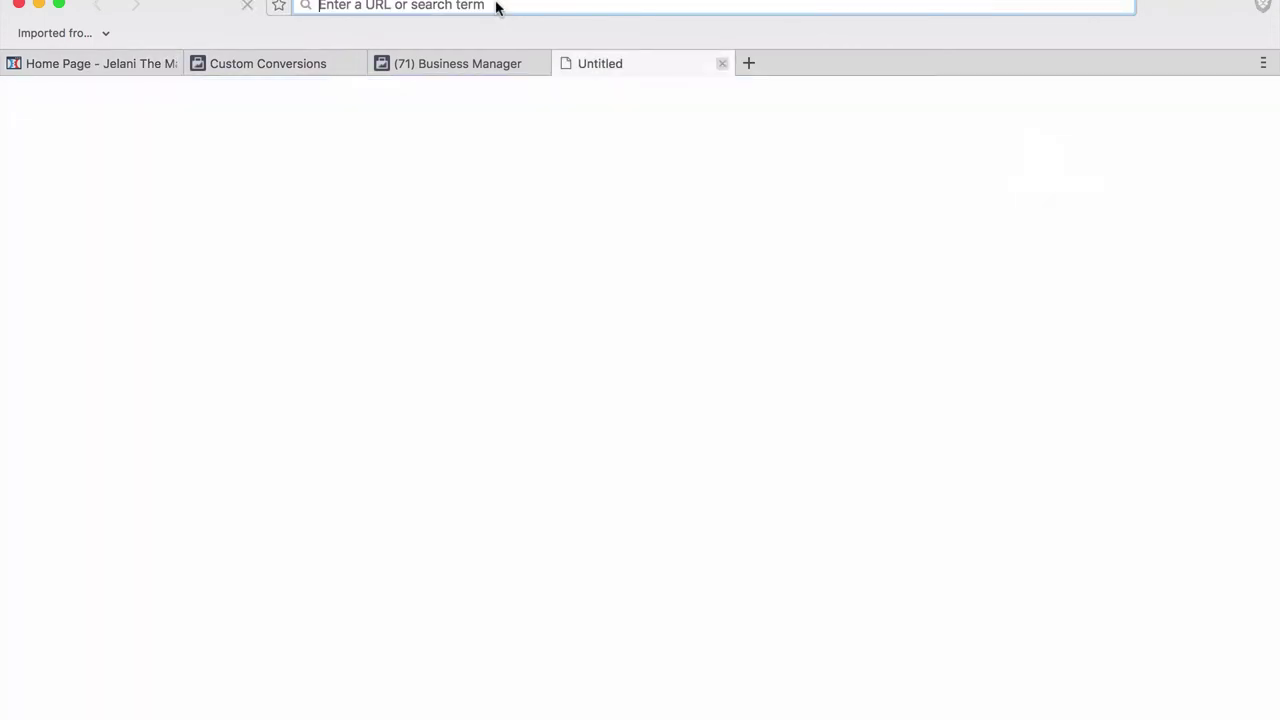
type("jelanit")
key("Return")
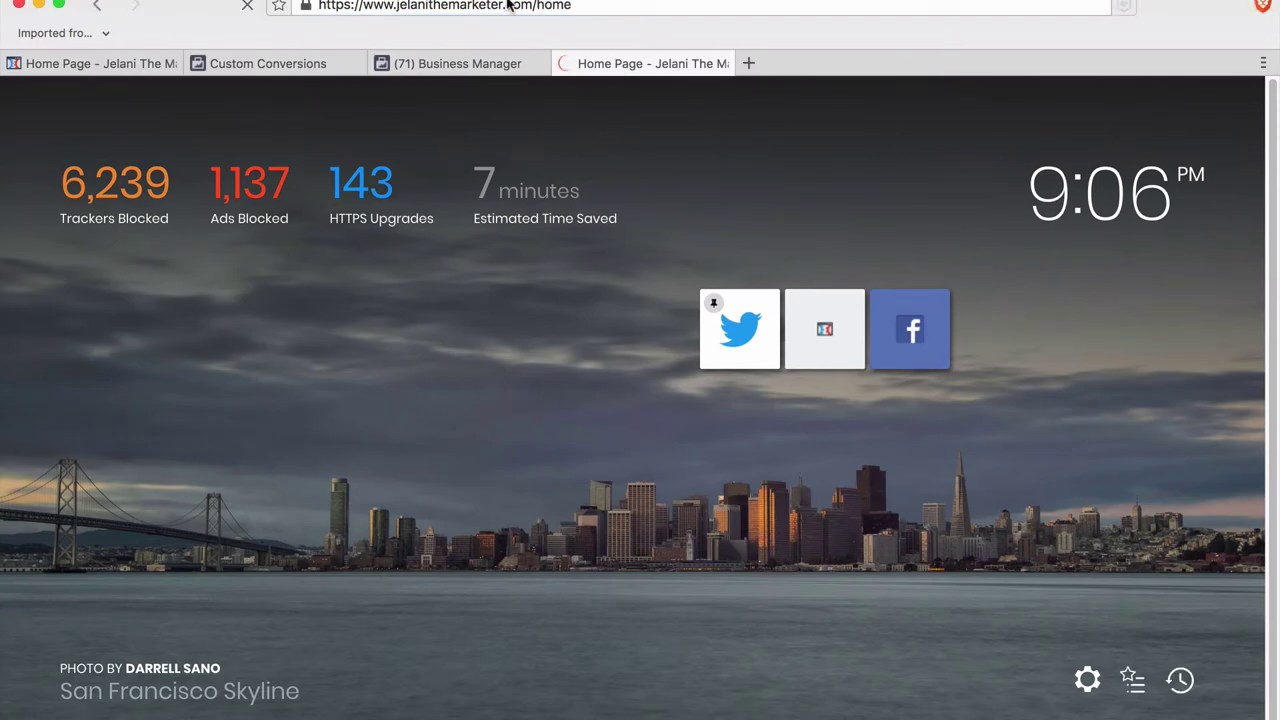
left_click(507, 4)
left_click(457, 63)
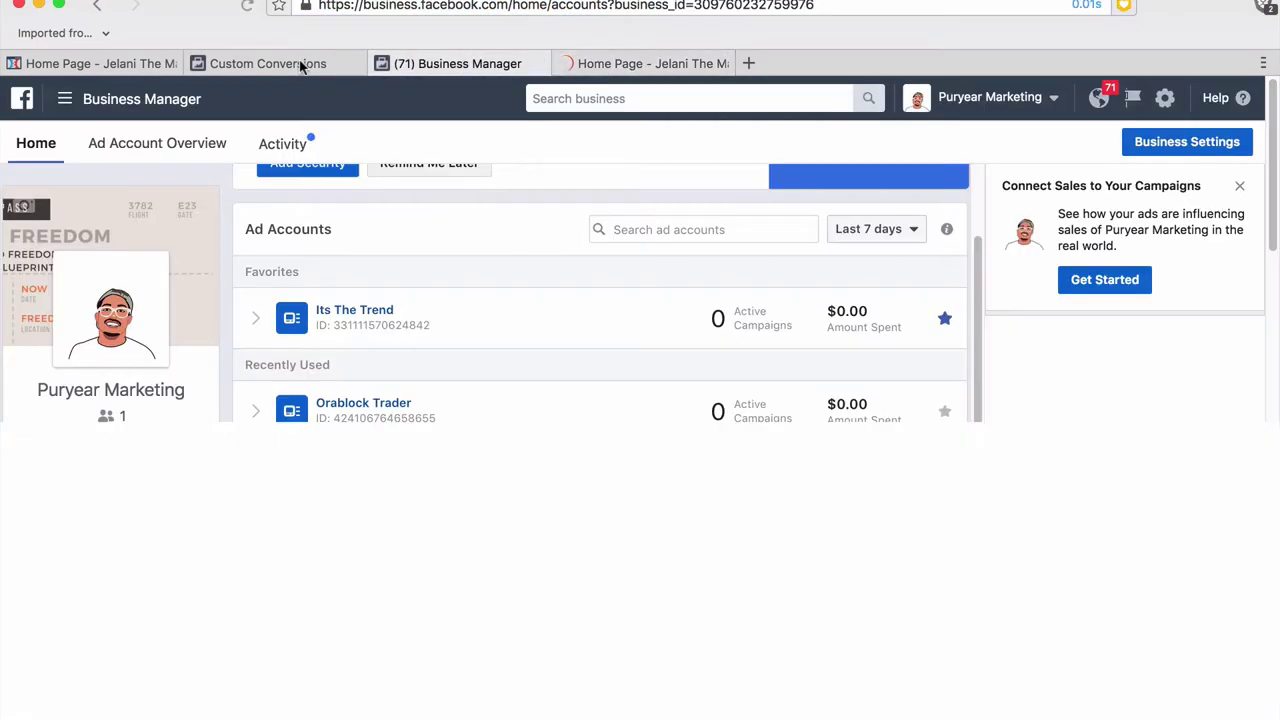
left_click(300, 66)
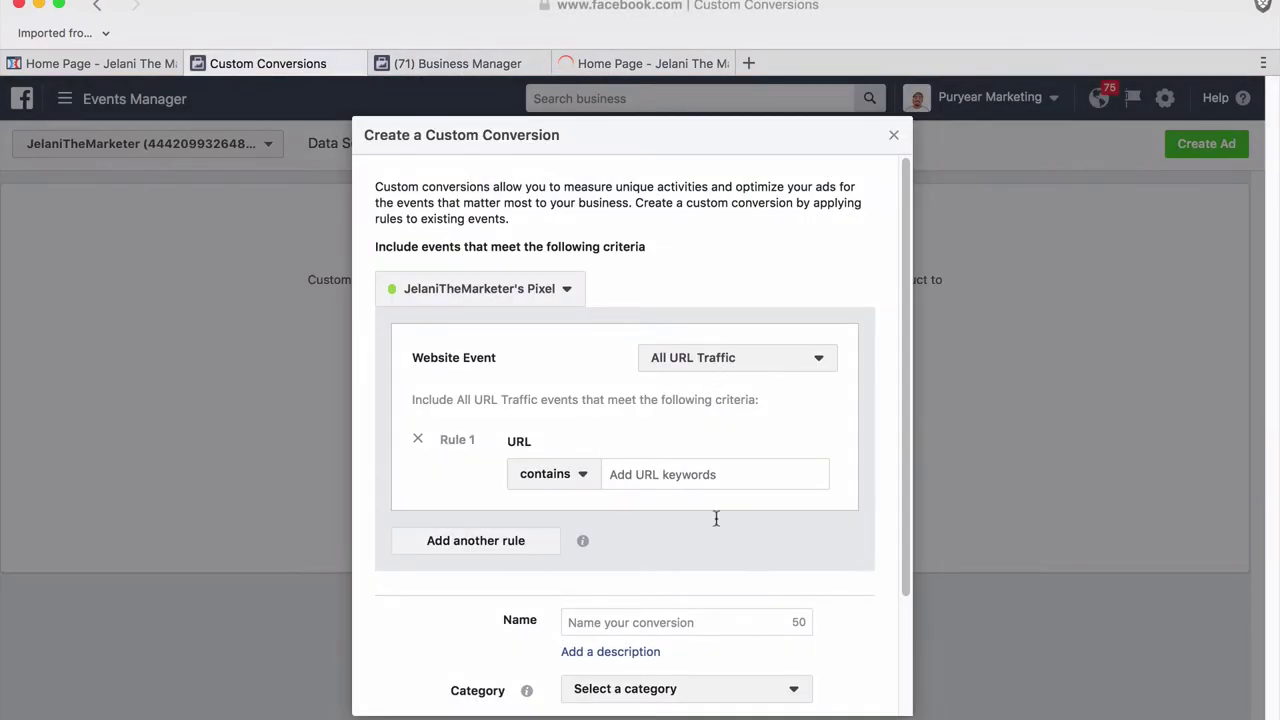
left_click(594, 479)
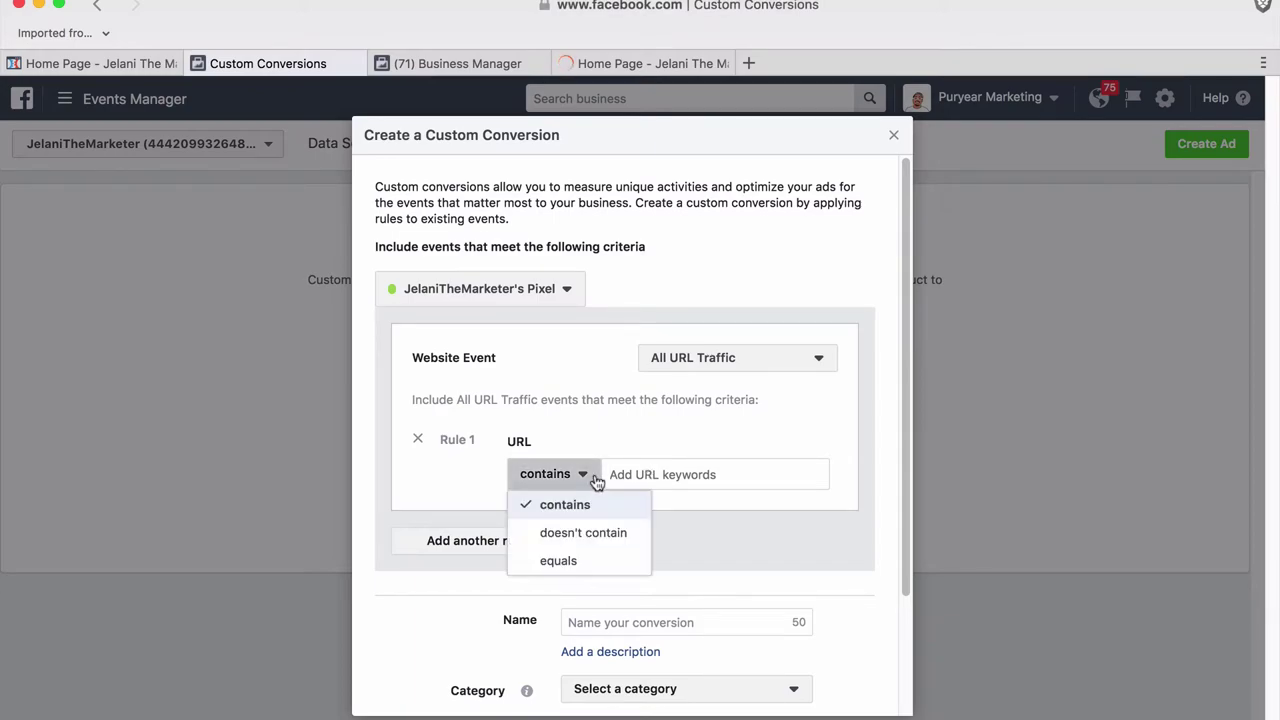
left_click(585, 561)
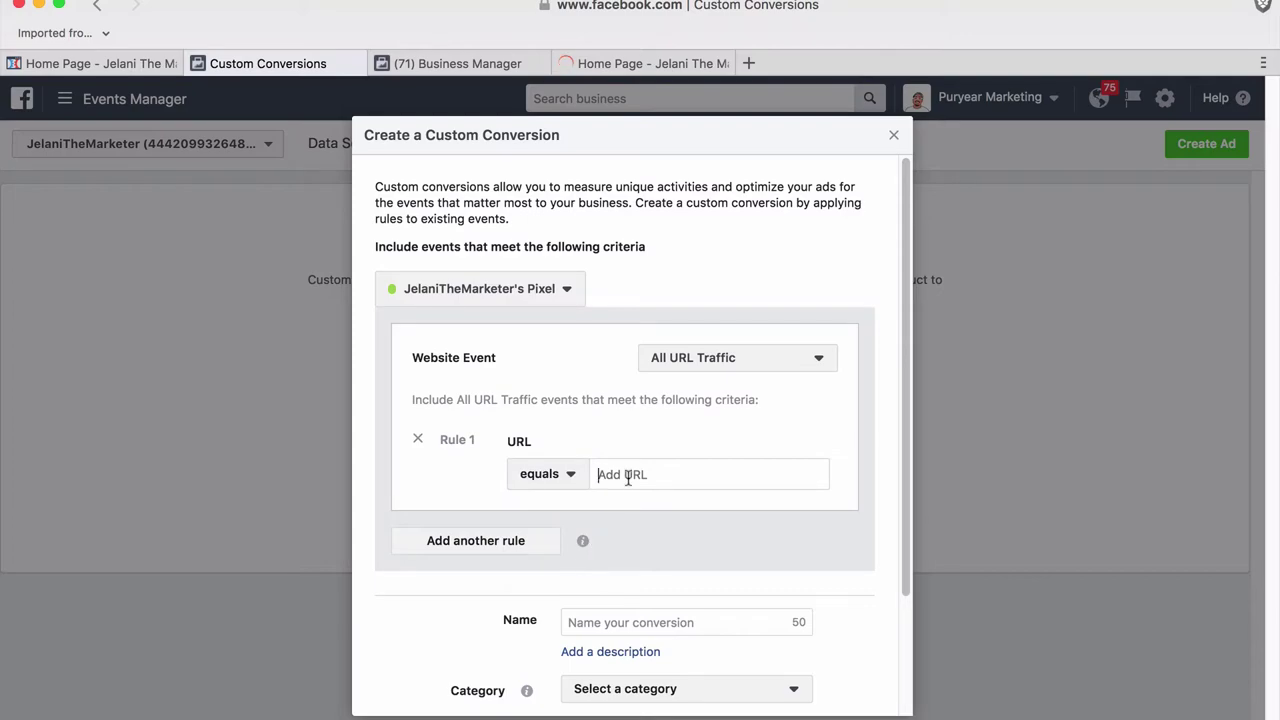
key("super+v")
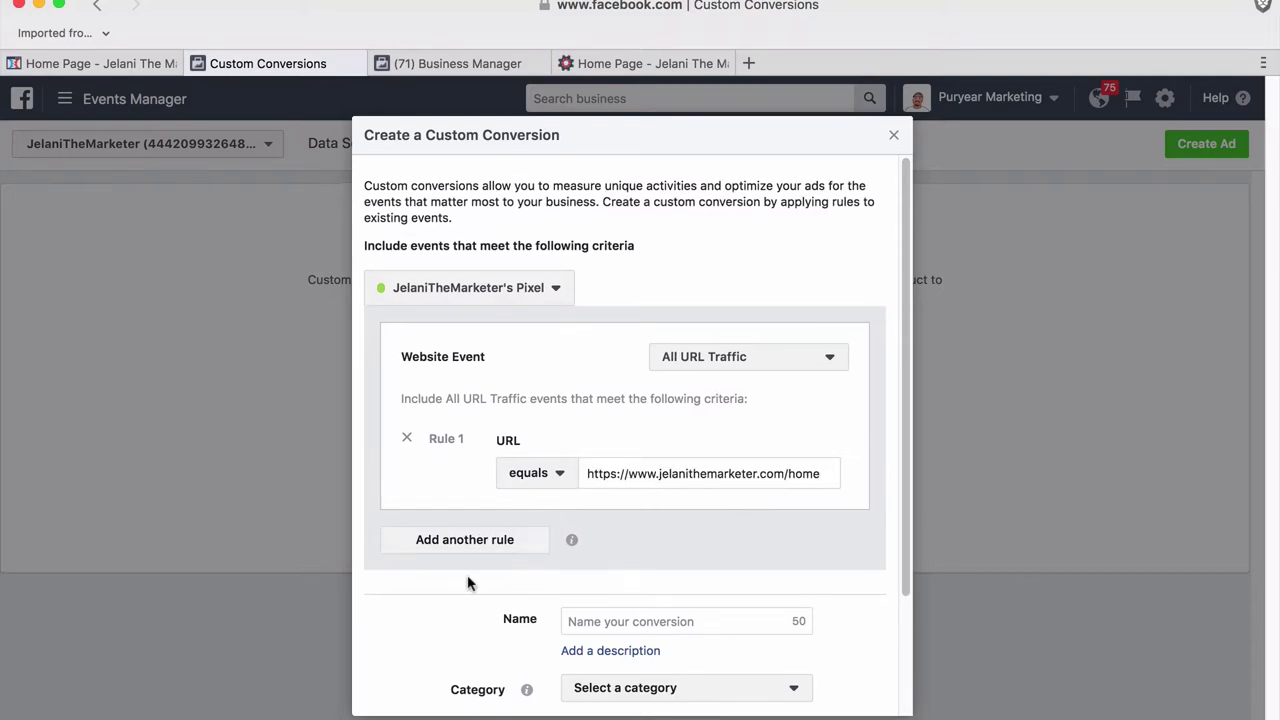
Step: Name the custom conversion JTM
scroll(467, 583, "down", 3)
left_click(604, 493)
type("Jelani THem")
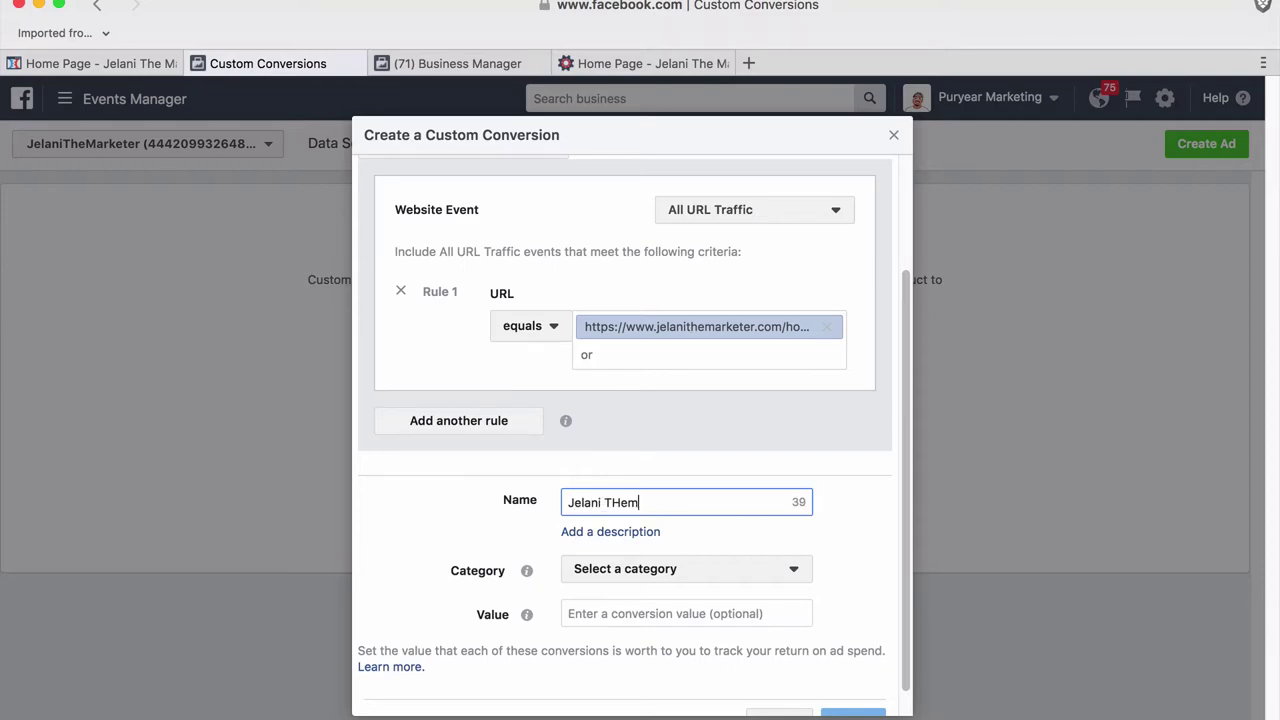
type("Ma")
key("BackSpace")
key("BackSpace")
key("BackSpace")
key("BackSpace")
key("BackSpace")
key("BackSpace")
type("TM")
Step: Set the custom conversion's category to Lead and leave its conversion value empty
left_click(675, 580)
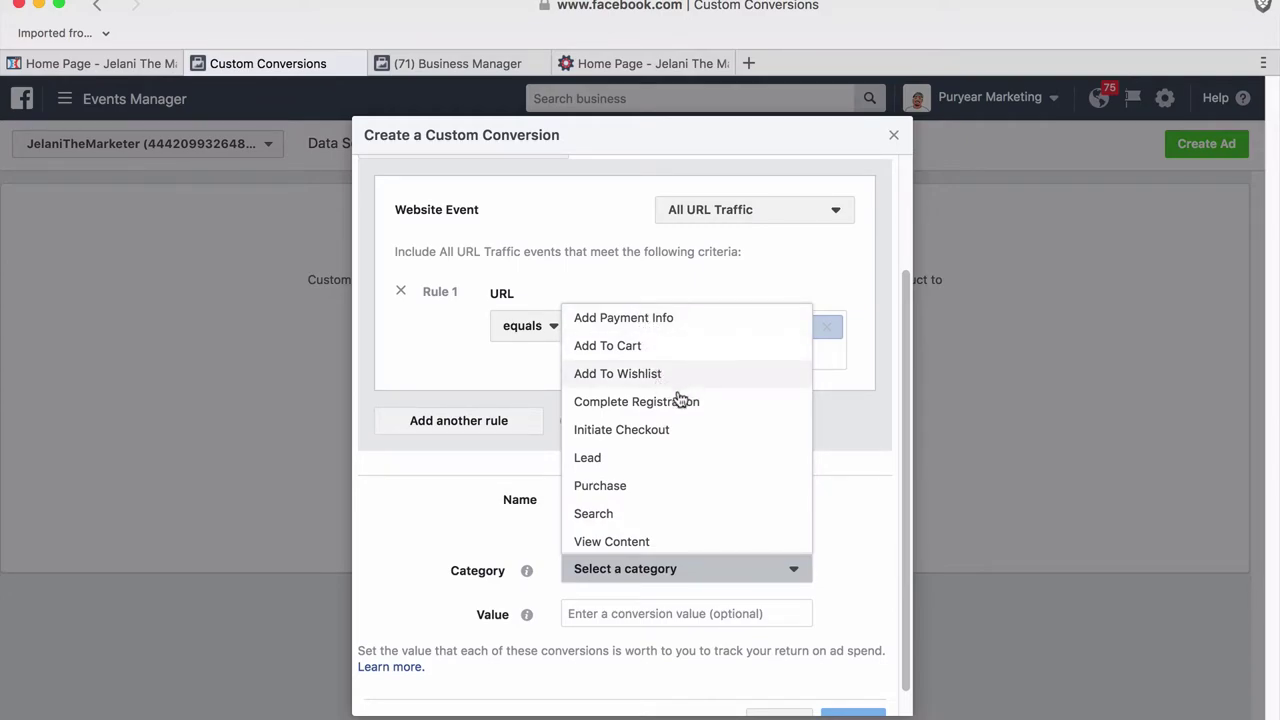
left_click(601, 462)
left_click(617, 622)
scroll(583, 600, "down", 1)
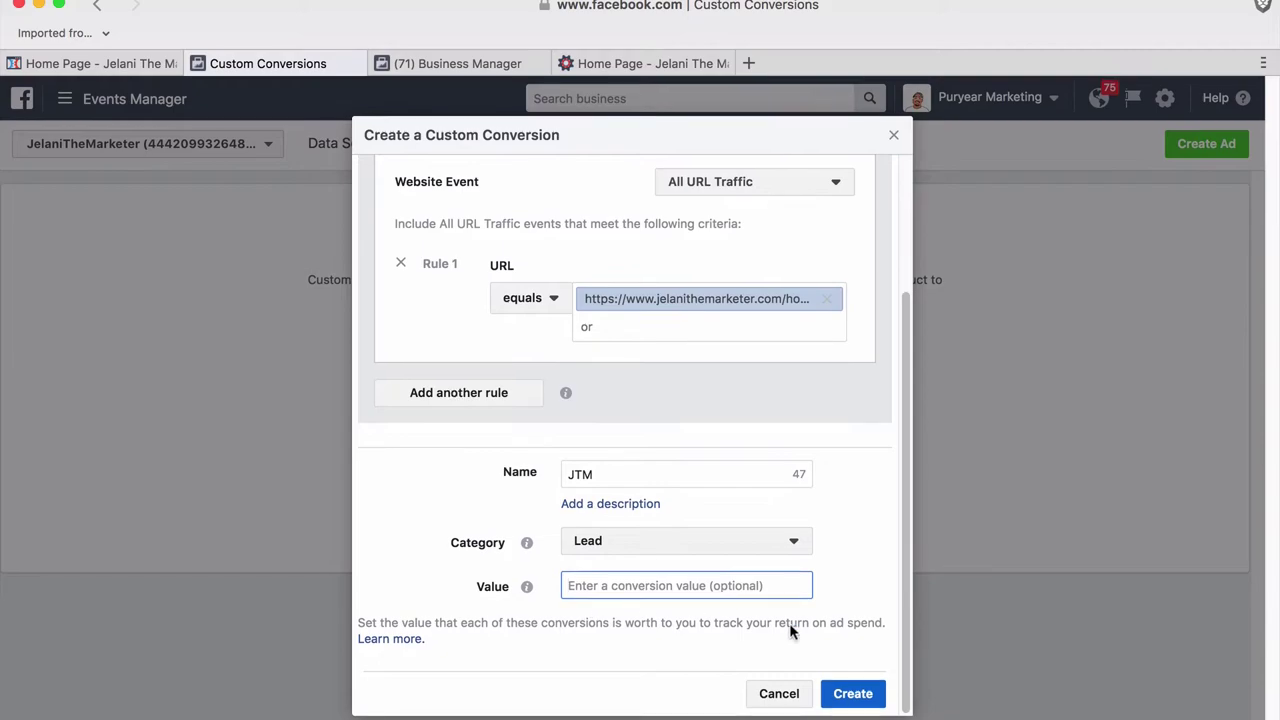
Step: Extend the conversion's name to JTMLeads and create the custom conversion
left_click(626, 480)
type("LE")
type("eads")
left_click(850, 694)
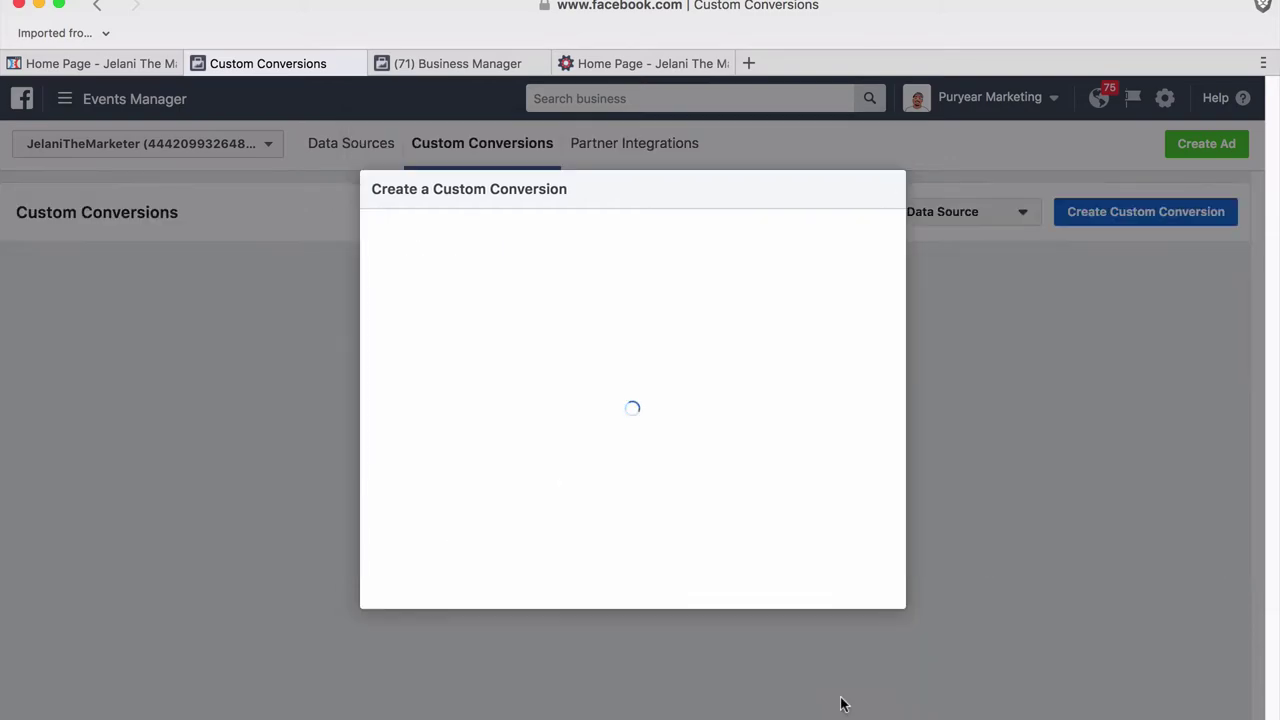
left_click(866, 421)
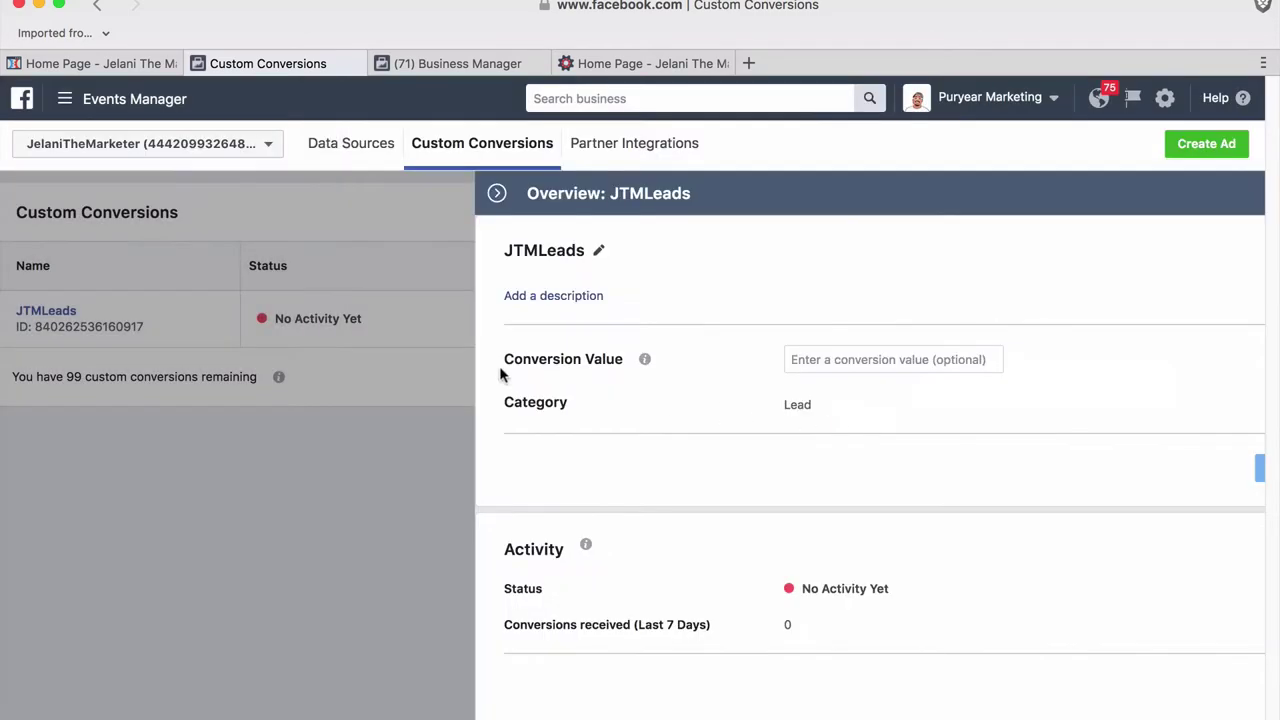
Step: Review the activity chart and rules in the JTMLeads conversion overview and close it
scroll(926, 517, "down", 3)
scroll(926, 517, "up", 2)
scroll(928, 519, "down", 5)
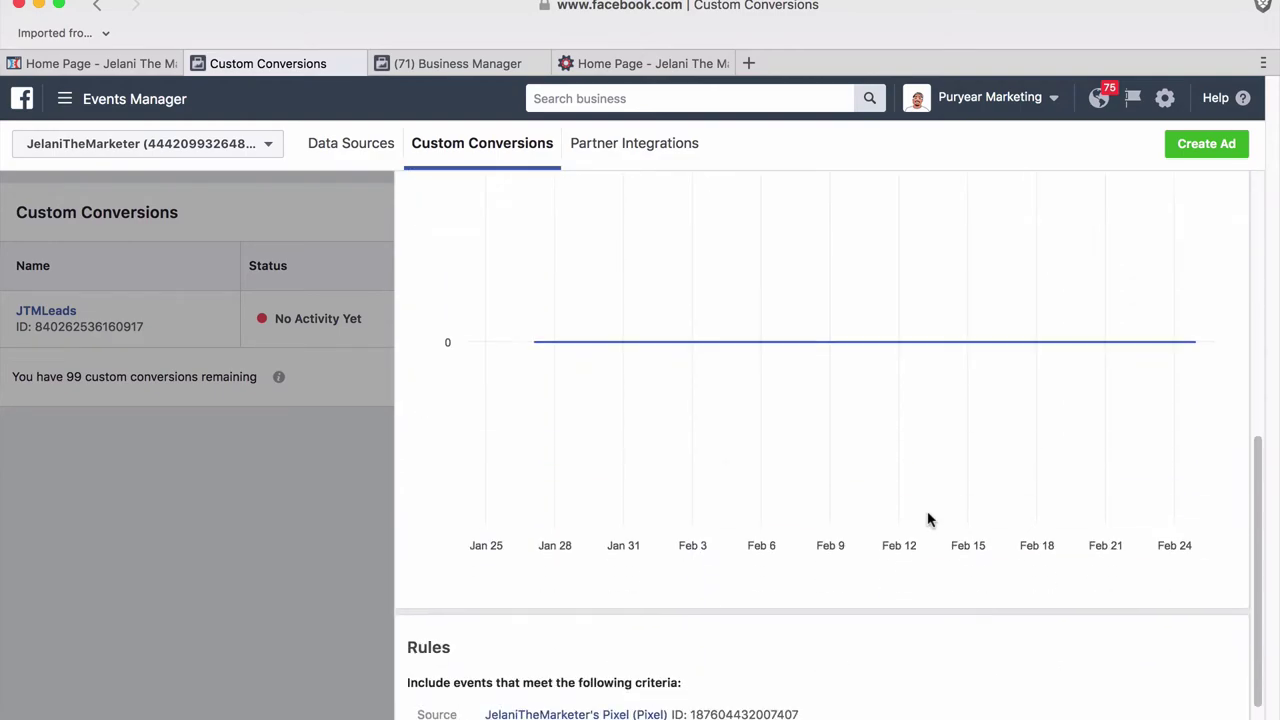
left_click(218, 589)
Step: Copy the conversion name JTMLeads and paste it below the ViewContent line in the ClickFunnels footer code
left_click_drag(105, 315, 20, 316)
key("ctrl+c")
left_click(107, 430)
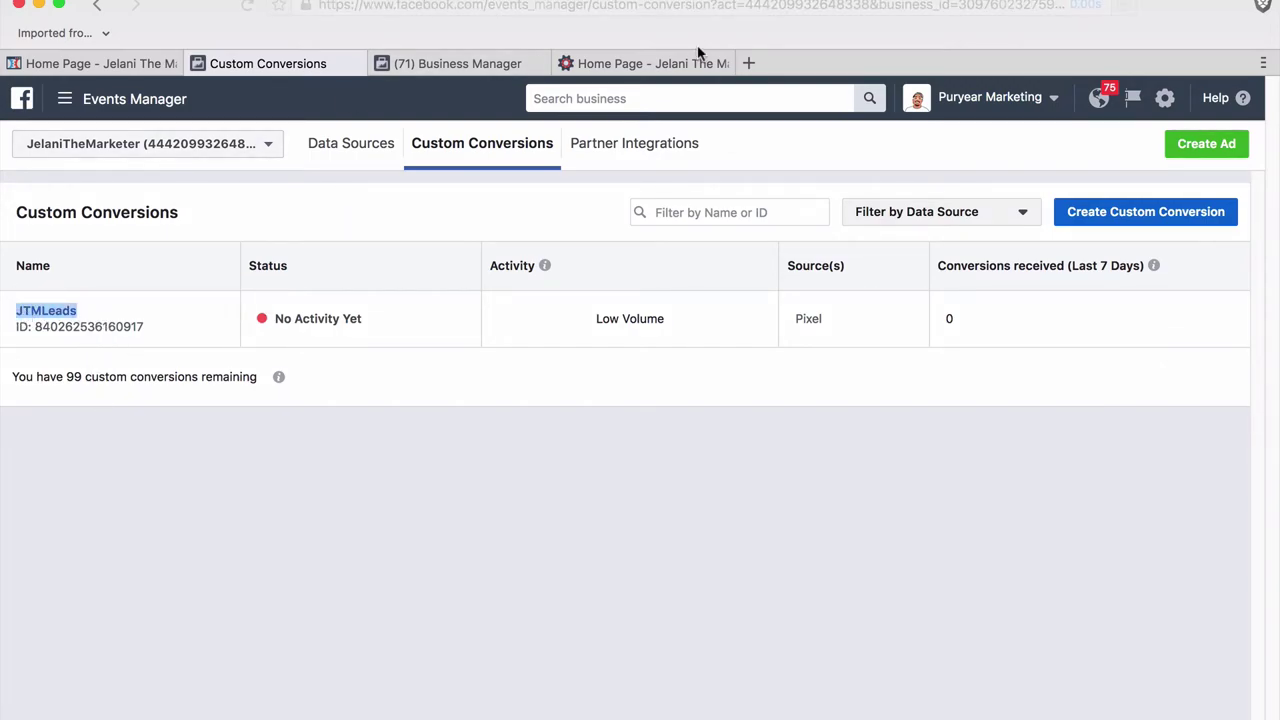
left_click(140, 63)
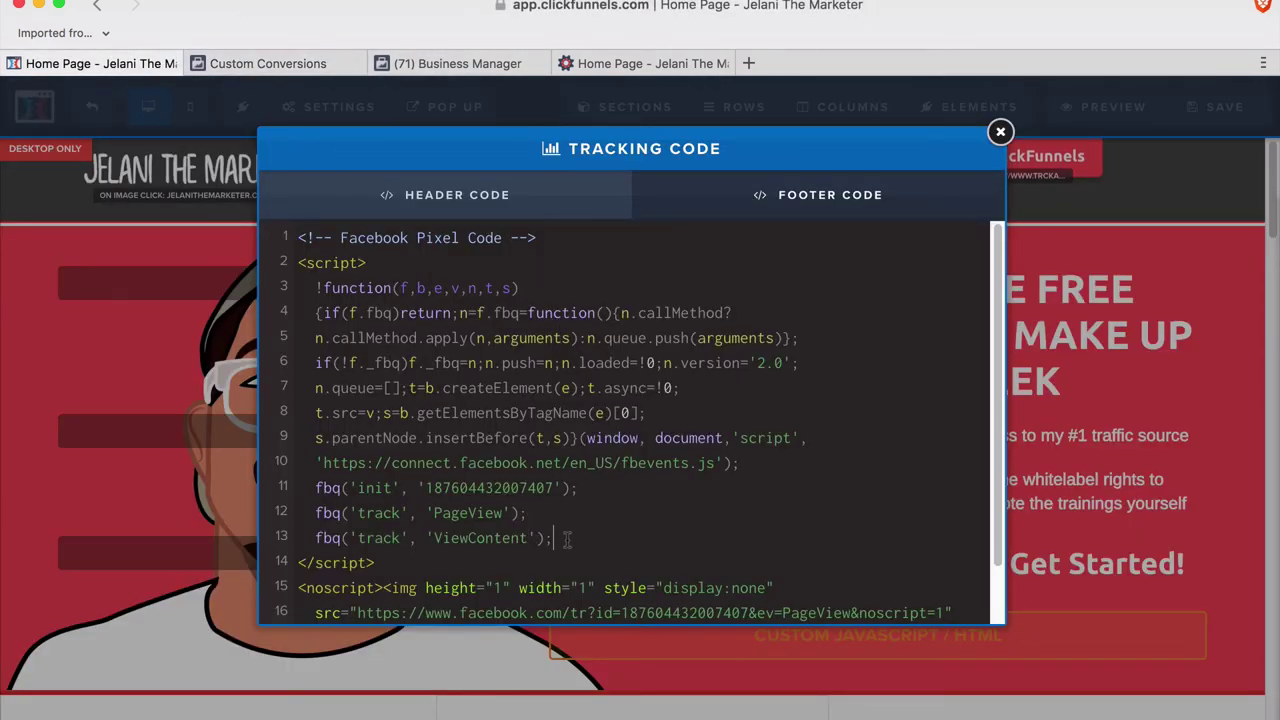
key("Return")
key("Return")
key("ctrl+v")
Step: Duplicate the ViewContent tracking line directly beneath itself in the footer code
left_click_drag(580, 540, 316, 538)
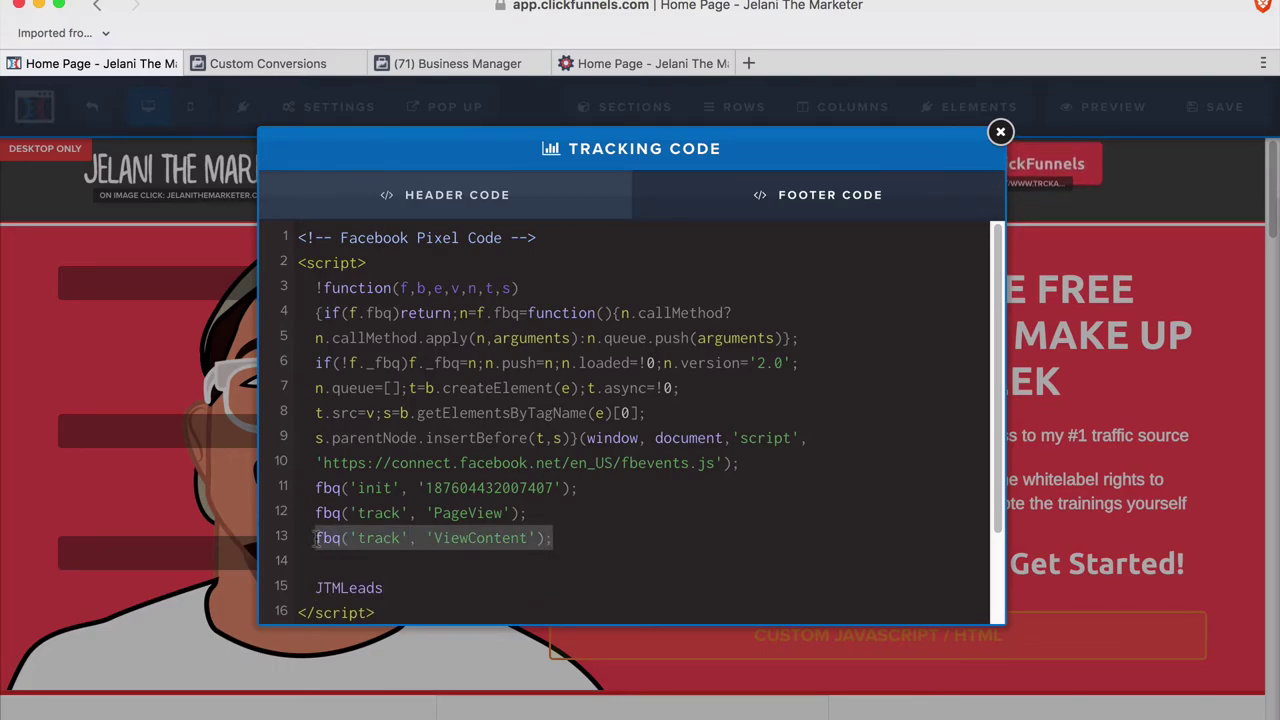
key("ctrl+c")
left_click(555, 538)
key("Return")
key("ctrl+v")
Step: Move the loose JTMLeads text into the duplicated tracking line as its event name, without leading spaces
scroll(394, 537, "down", 3)
left_click_drag(394, 537, 296, 537)
key("BackSpace")
key("BackSpace")
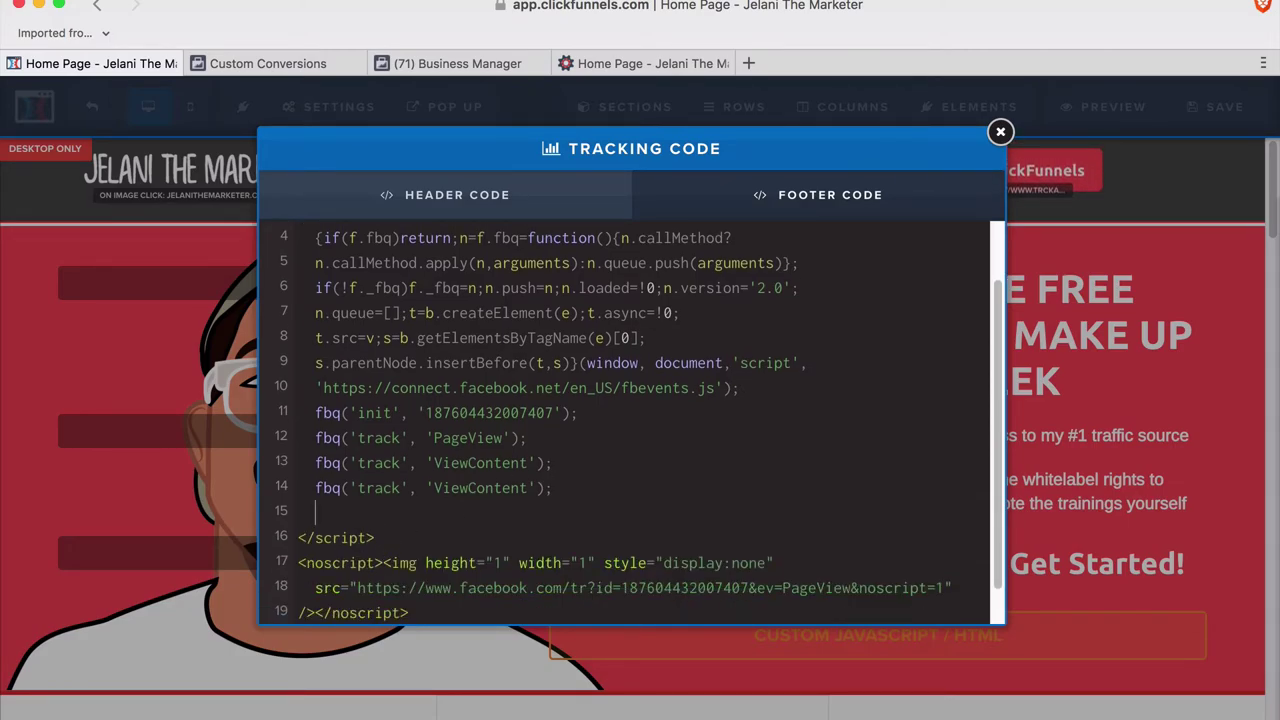
left_click_drag(433, 488, 530, 492)
key("super+v")
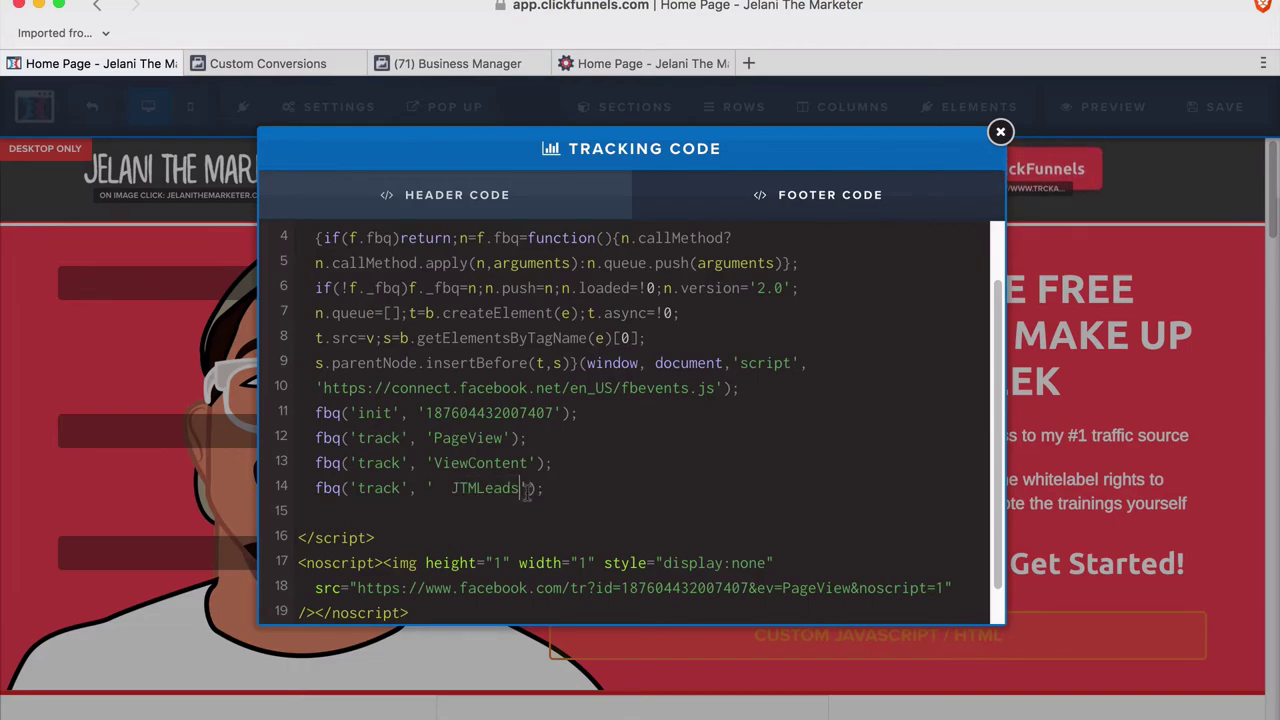
left_click(450, 488)
key("BackSpace")
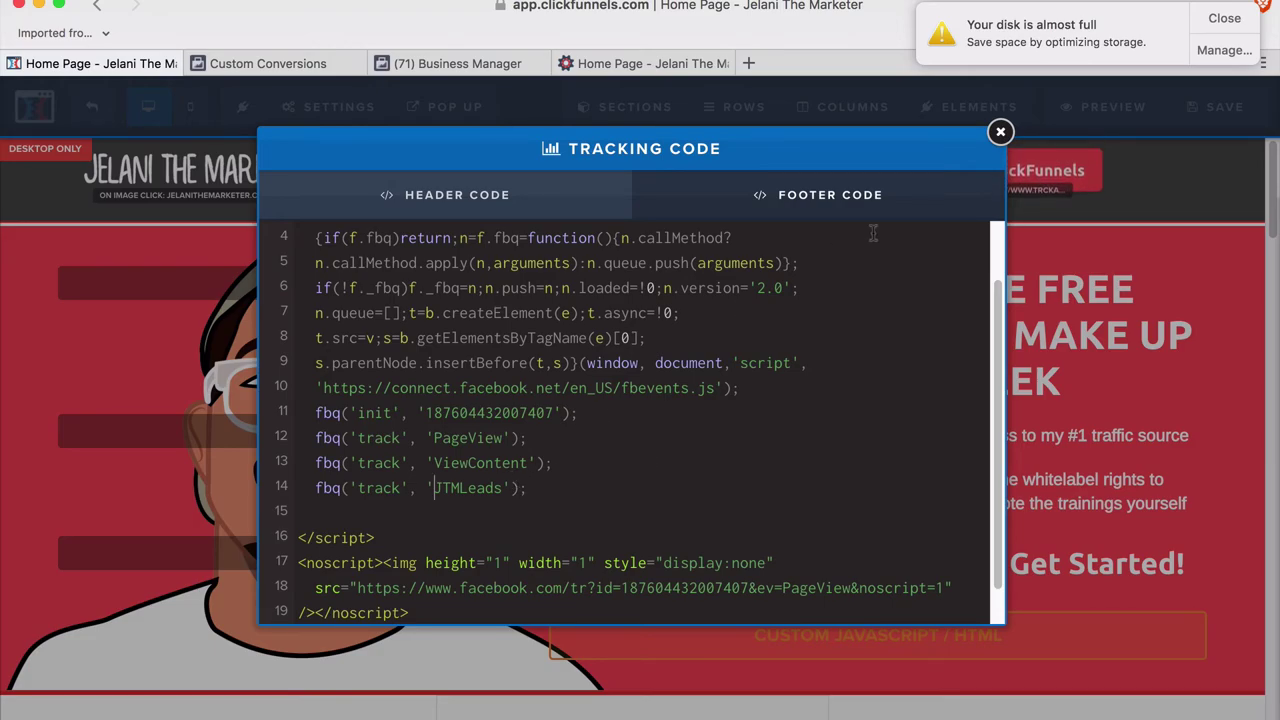
Step: Close the tracking code window and switch back to the Custom Conversions list in Facebook Events Manager
left_click(1220, 22)
left_click(1001, 134)
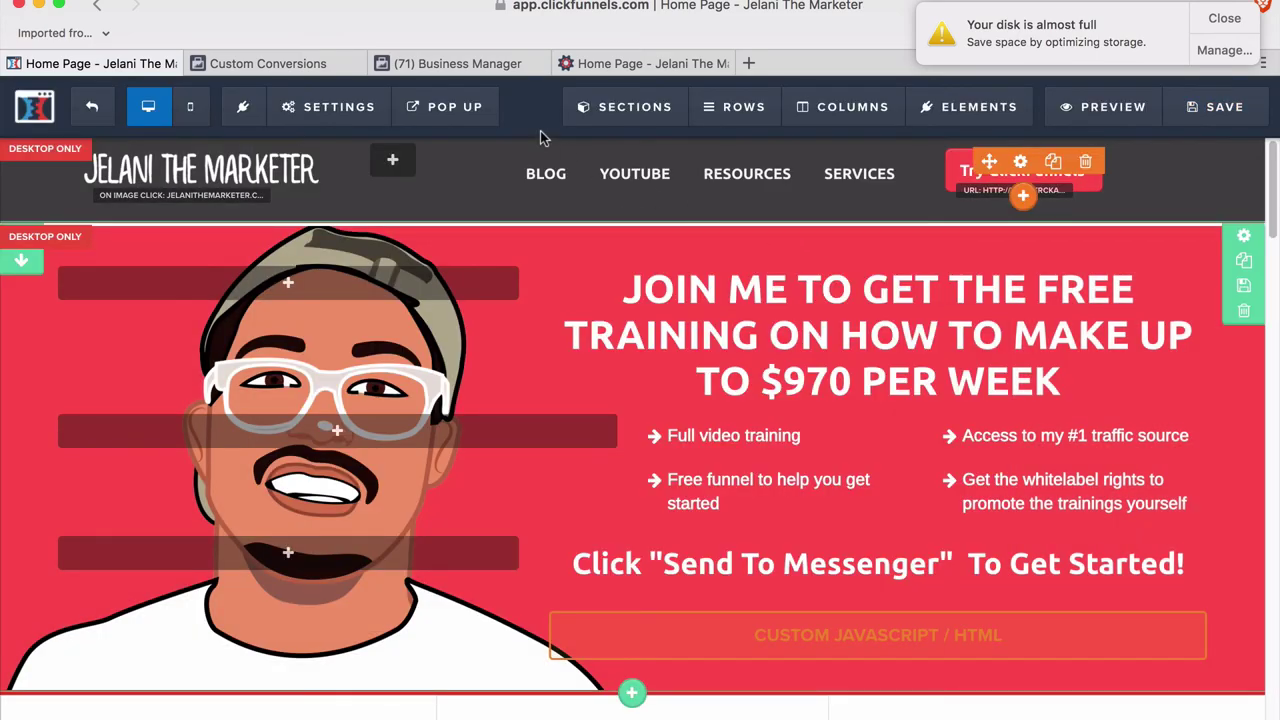
left_click(282, 64)
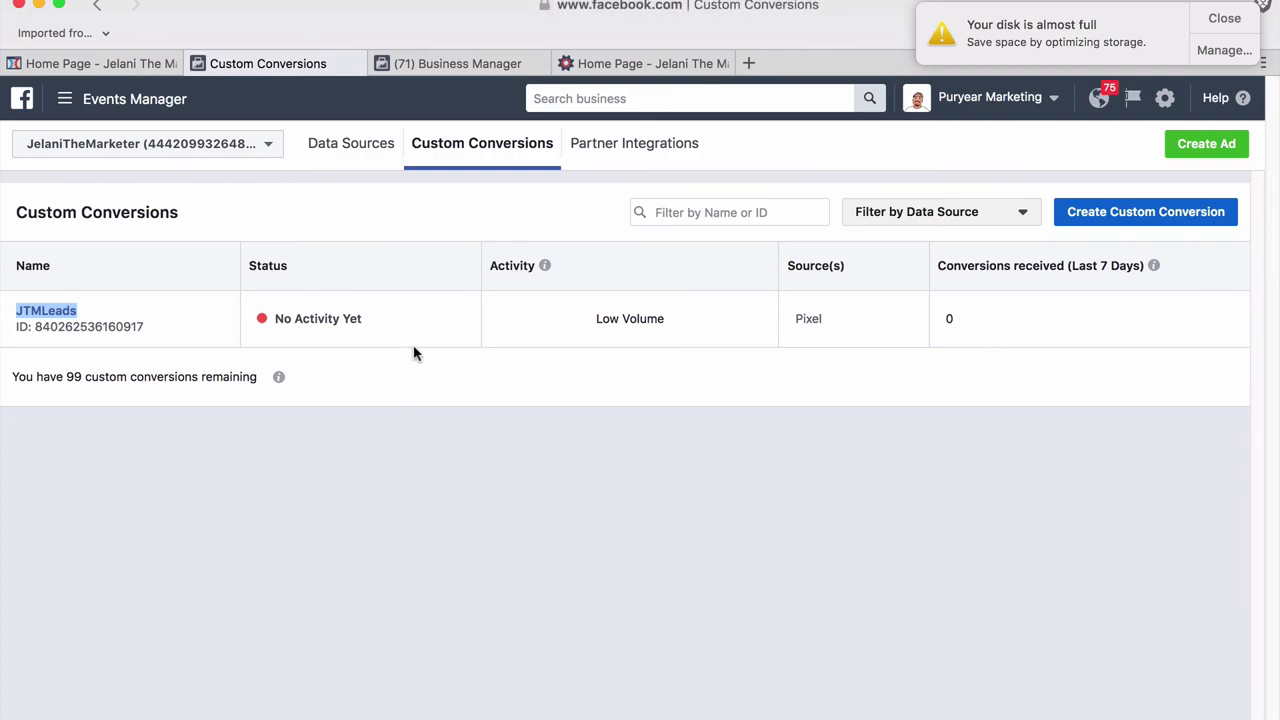